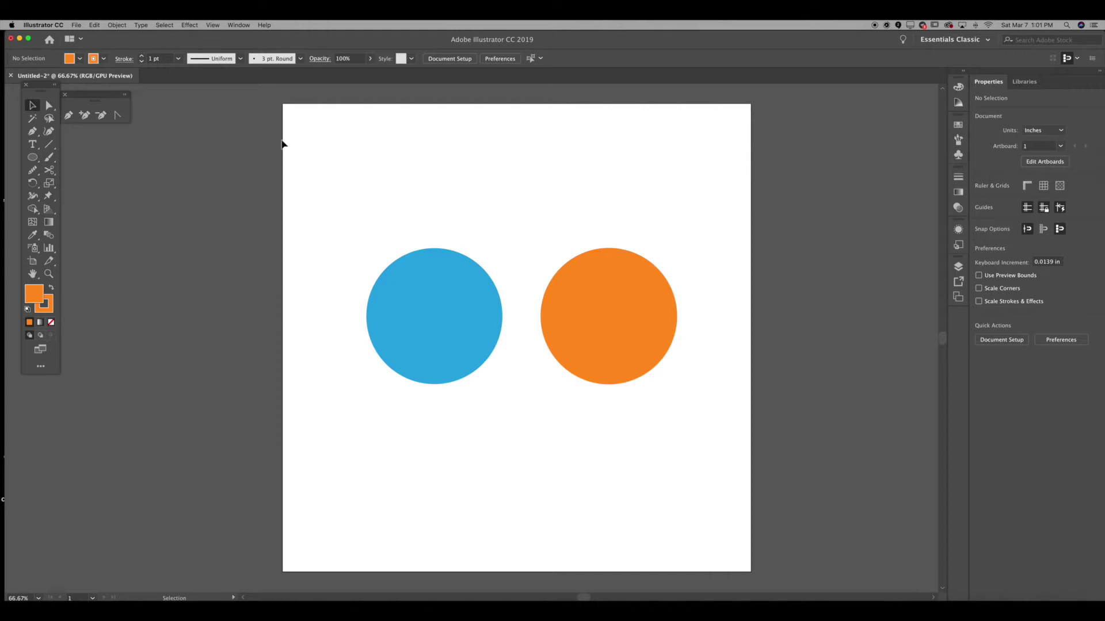
# Show the Pathfinder panel, close it, and bring it back as a floating panel.
pyautogui.click(250, 24)
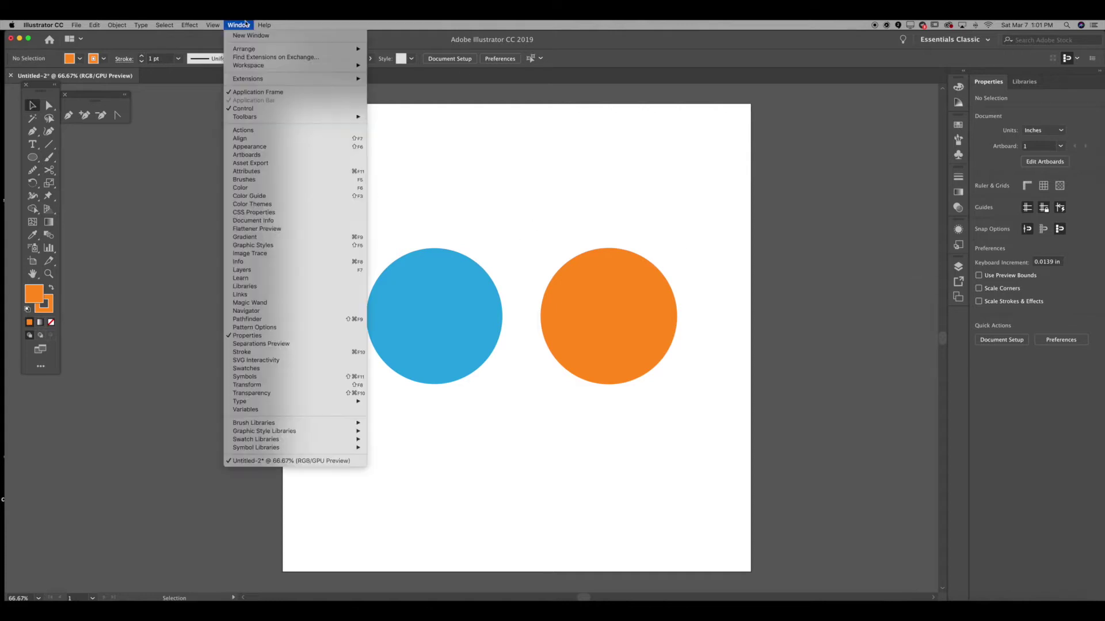
pyautogui.click(249, 320)
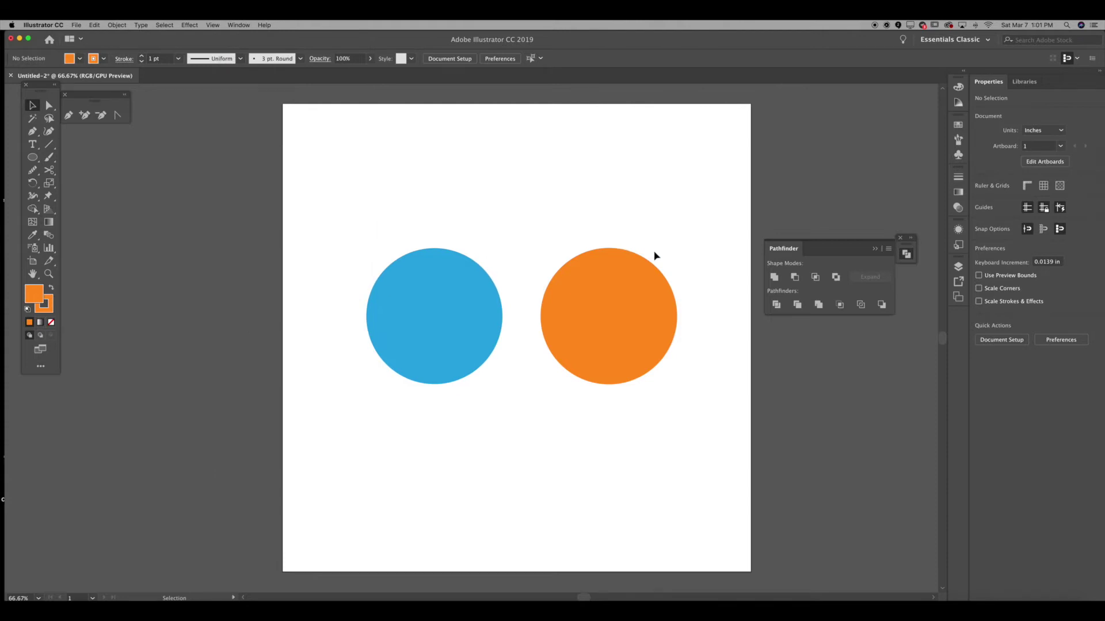
pyautogui.click(899, 239)
pyautogui.click(239, 25)
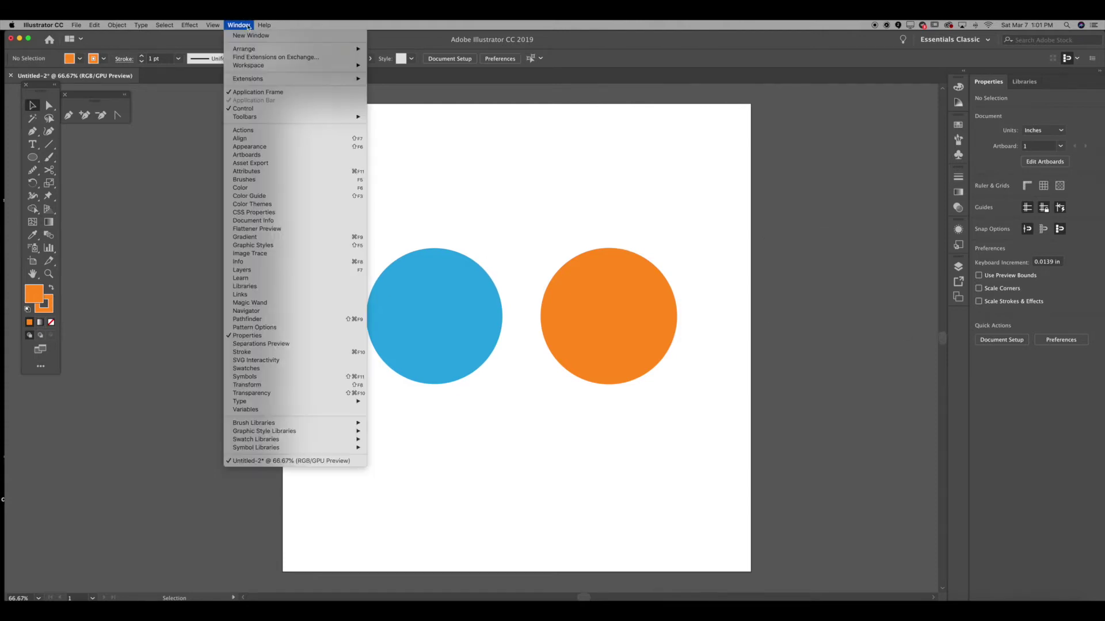
pyautogui.click(297, 320)
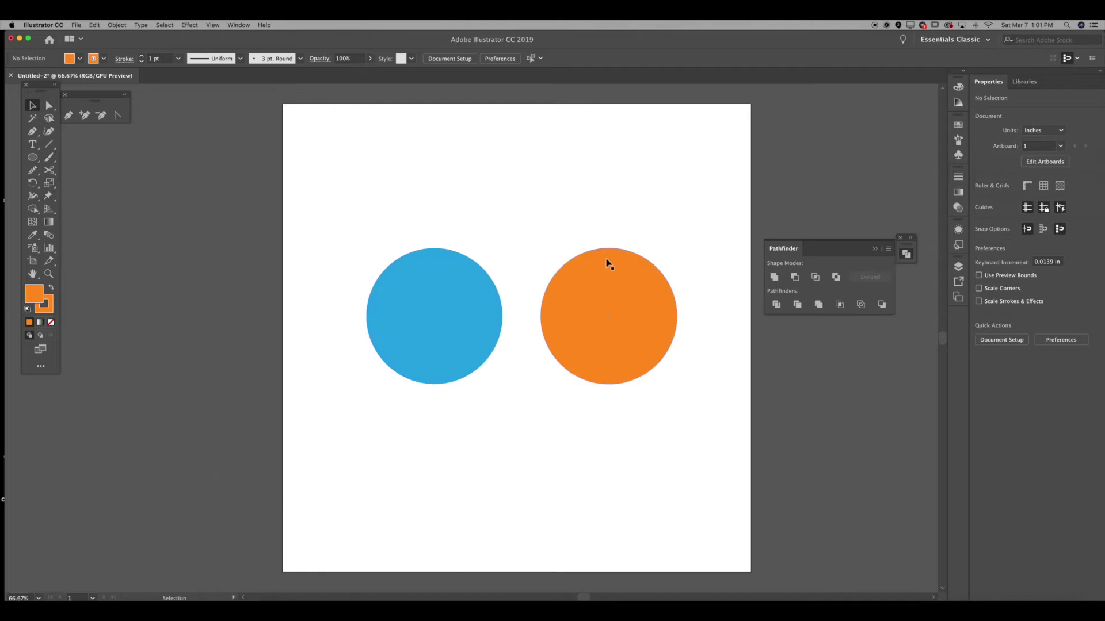
# Dock the floating Pathfinder panel in the collapsed panel group with Appearance and Graphic Styles, testing that it expands and collapses.
pyautogui.moveTo(820, 246); pyautogui.dragTo(961, 254)
pyautogui.click(959, 262)
pyautogui.click(959, 262)
pyautogui.click(959, 262)
pyautogui.click(958, 262)
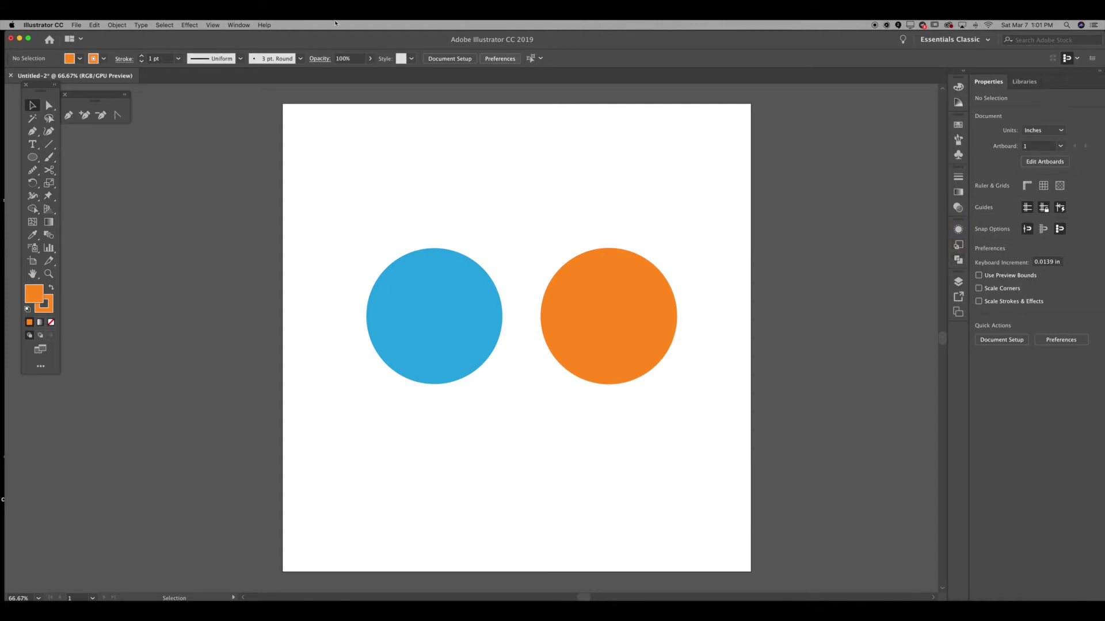
# Choose the Essentials Classic workspace and expand the docked Pathfinder panel.
pyautogui.click(240, 25)
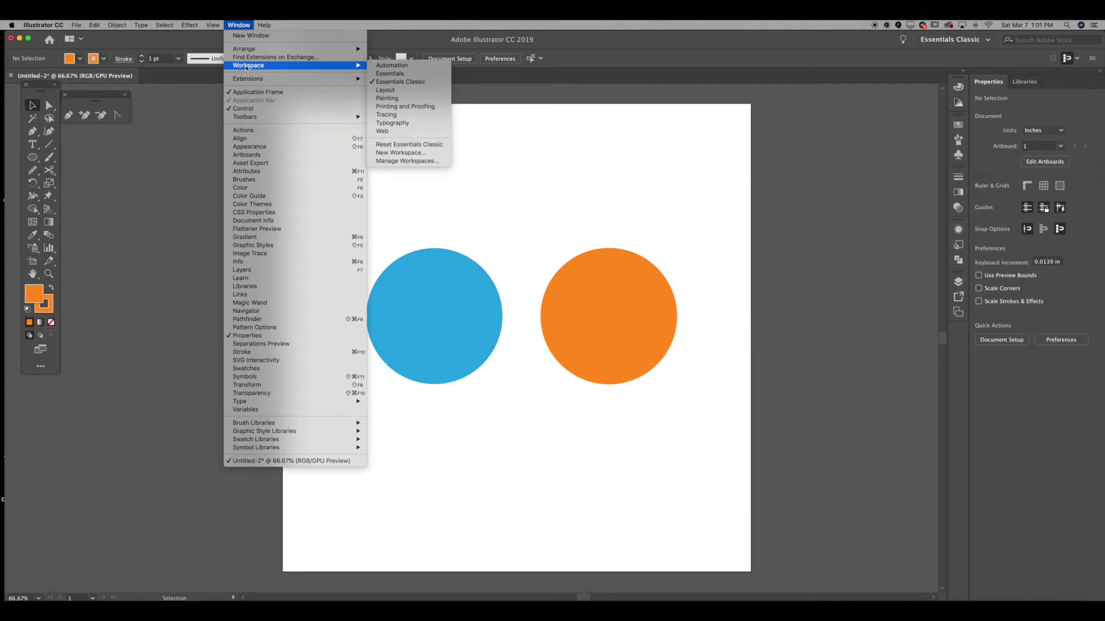
pyautogui.moveTo(351, 65)
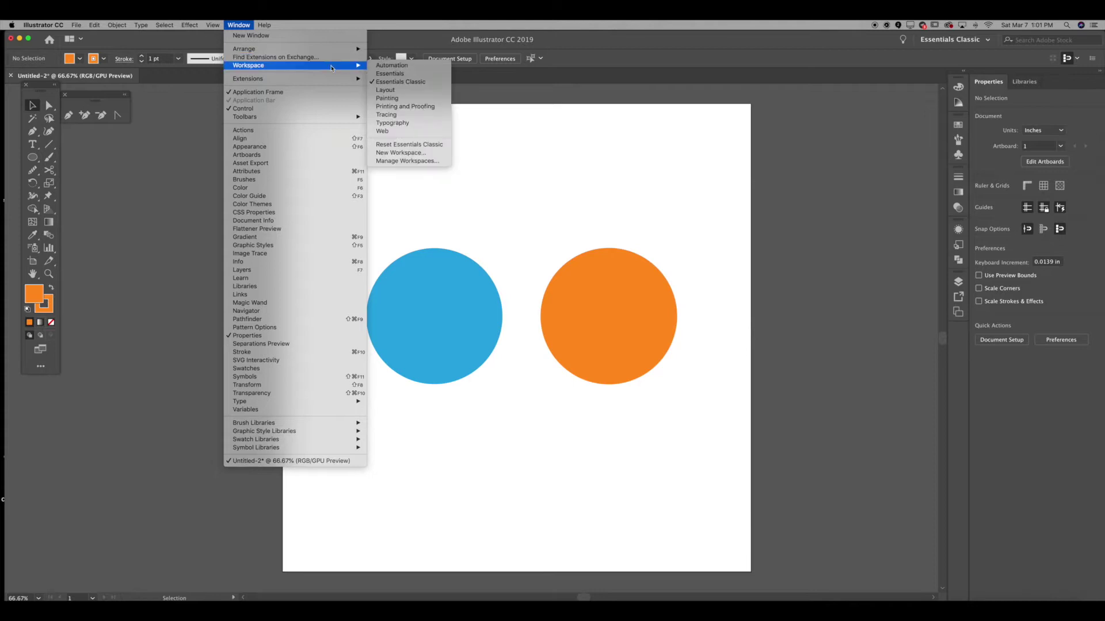
pyautogui.click(412, 84)
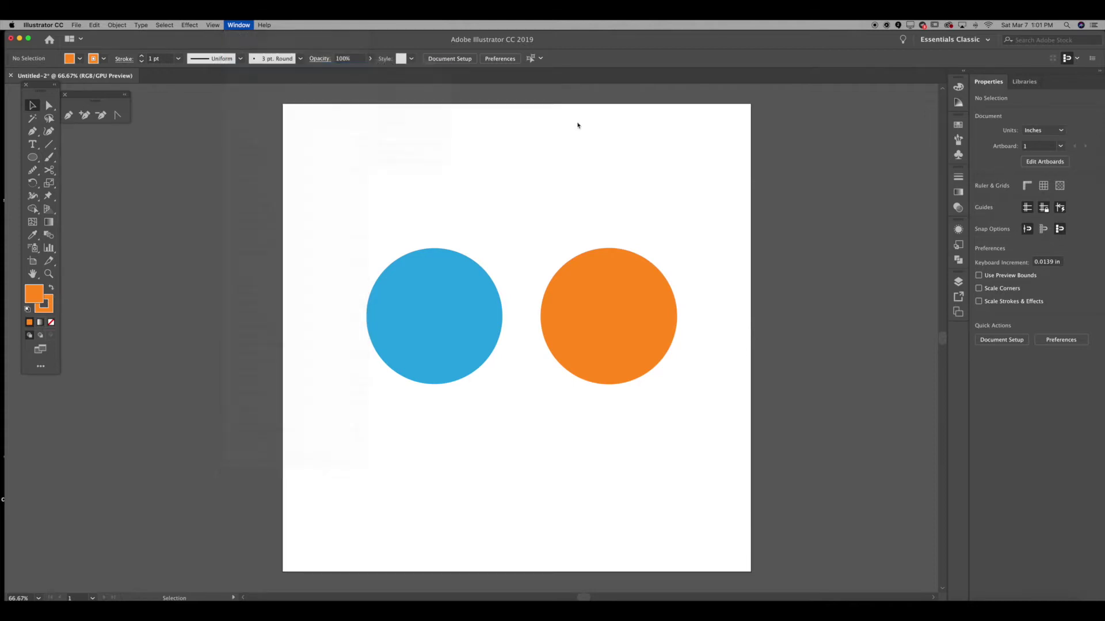
pyautogui.click(959, 261)
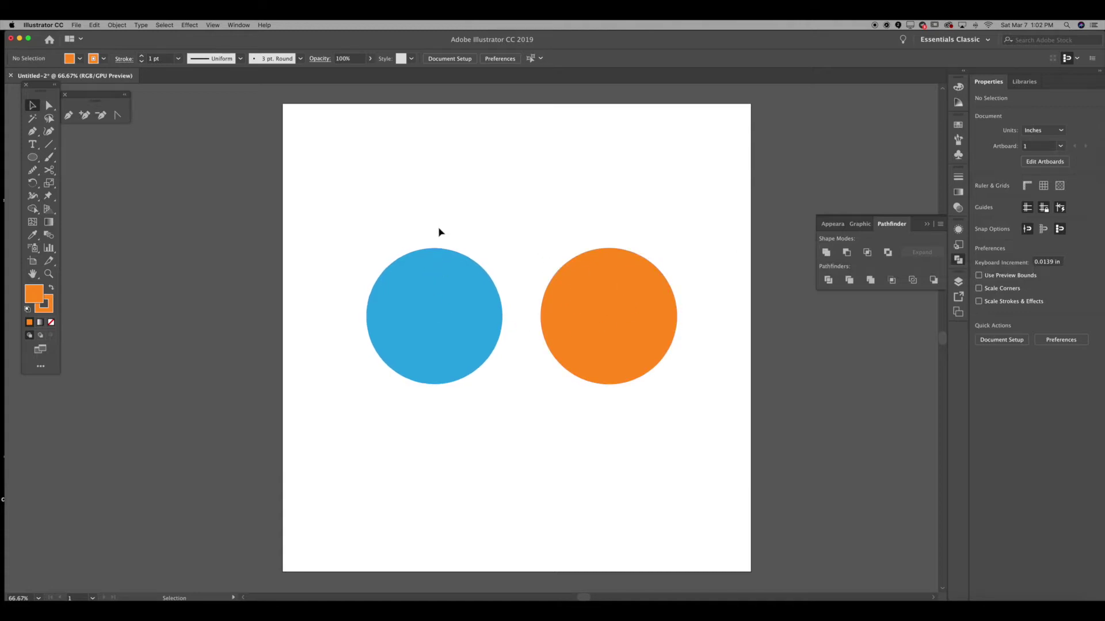
# Duplicate the blue and orange circles so one pair sits above the other, and shrink the upper orange circle.
pyautogui.moveTo(393, 231); pyautogui.dragTo(681, 394)
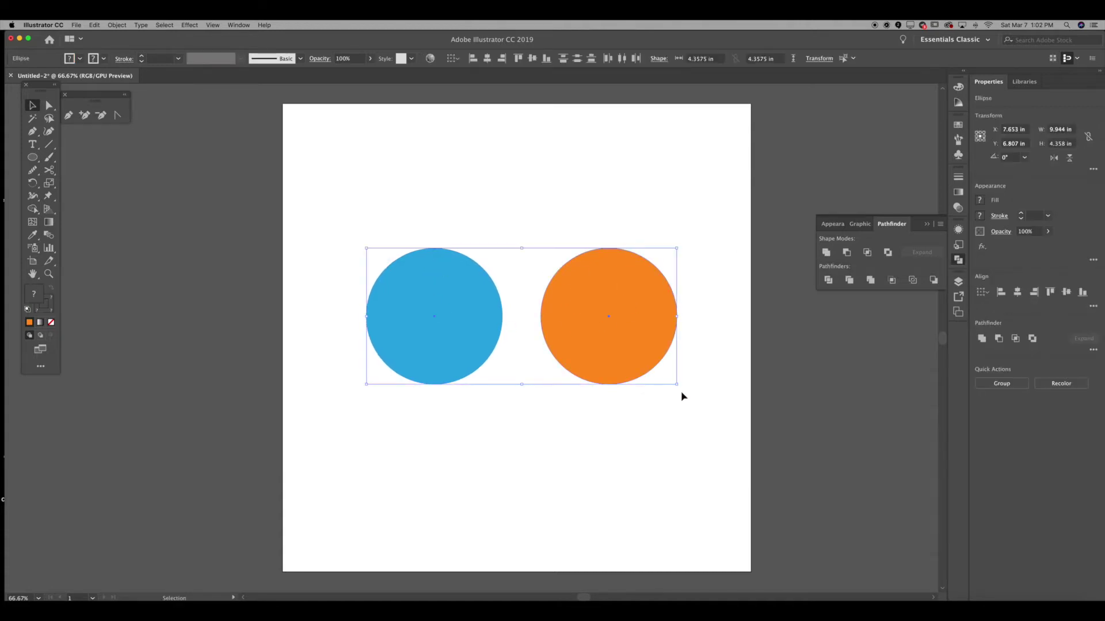
pyautogui.moveTo(622, 340); pyautogui.dragTo(584, 260)
pyautogui.click(642, 400)
pyautogui.press('super+a')
pyautogui.press('super+shift+a')
pyautogui.click(643, 216)
pyautogui.moveTo(674, 176); pyautogui.dragTo(619, 231)
# Scale down the upper blue circle proportionally and move it slightly.
pyautogui.click(416, 274)
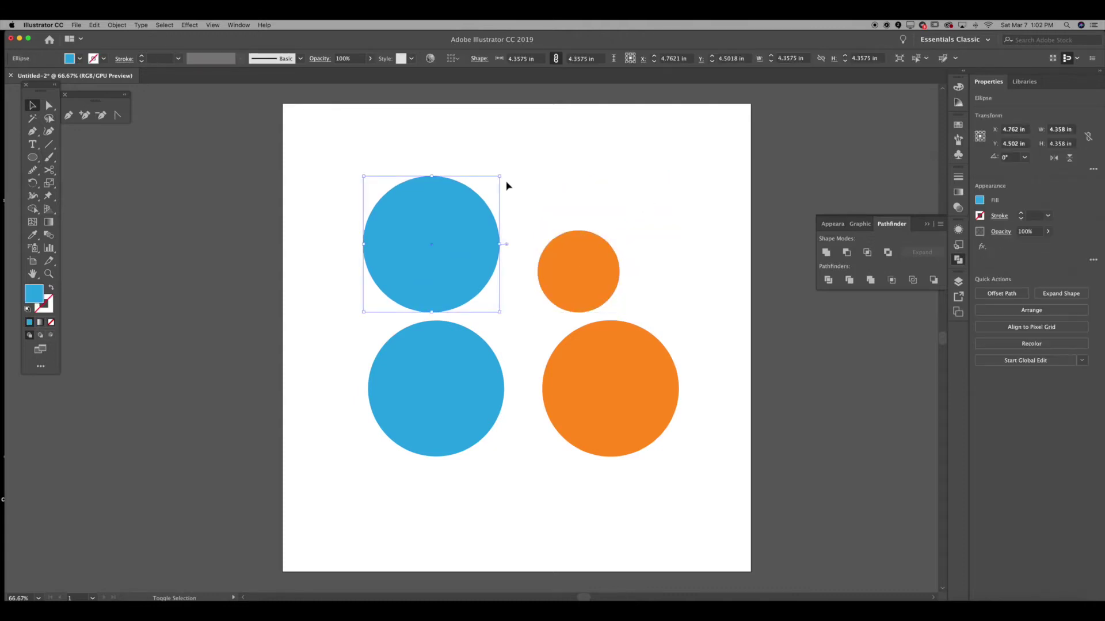
pyautogui.moveTo(500, 176); pyautogui.dragTo(455, 221)
pyautogui.click(455, 206)
pyautogui.moveTo(402, 278); pyautogui.dragTo(440, 275)
# Arrange the four circles in an overlapping cloud-like cluster, scaling the large orange circle down slightly.
pyautogui.moveTo(555, 268); pyautogui.dragTo(478, 227)
pyautogui.moveTo(611, 411); pyautogui.dragTo(573, 228)
pyautogui.moveTo(460, 393); pyautogui.dragTo(581, 264)
pyautogui.click(634, 180)
pyautogui.moveTo(637, 134); pyautogui.dragTo(613, 159)
pyautogui.click(660, 233)
pyautogui.moveTo(480, 225); pyautogui.dragTo(451, 211)
# Unite the four overlapping circles into one cloud shape and move it down the artboard.
pyautogui.click(349, 161)
pyautogui.moveTo(341, 157); pyautogui.dragTo(709, 401)
pyautogui.click(826, 253)
pyautogui.click(747, 274)
pyautogui.moveTo(585, 225); pyautogui.dragTo(576, 285)
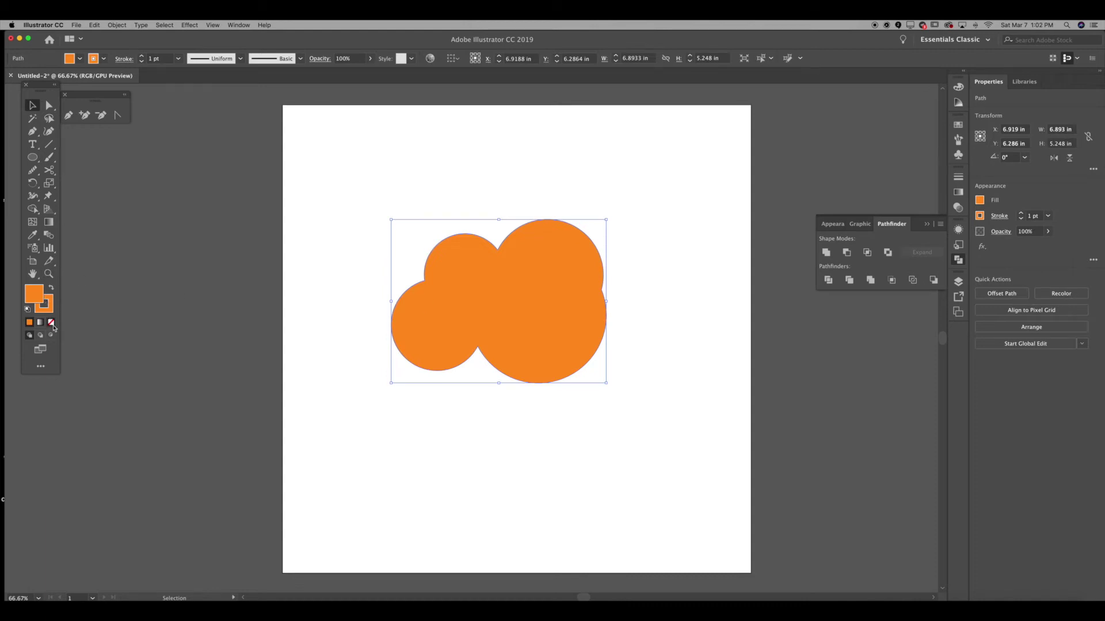
# Set the cloud shape's fill to none to inspect its outline, and undo back to the four separate circles.
pyautogui.click(51, 323)
pyautogui.click(85, 308)
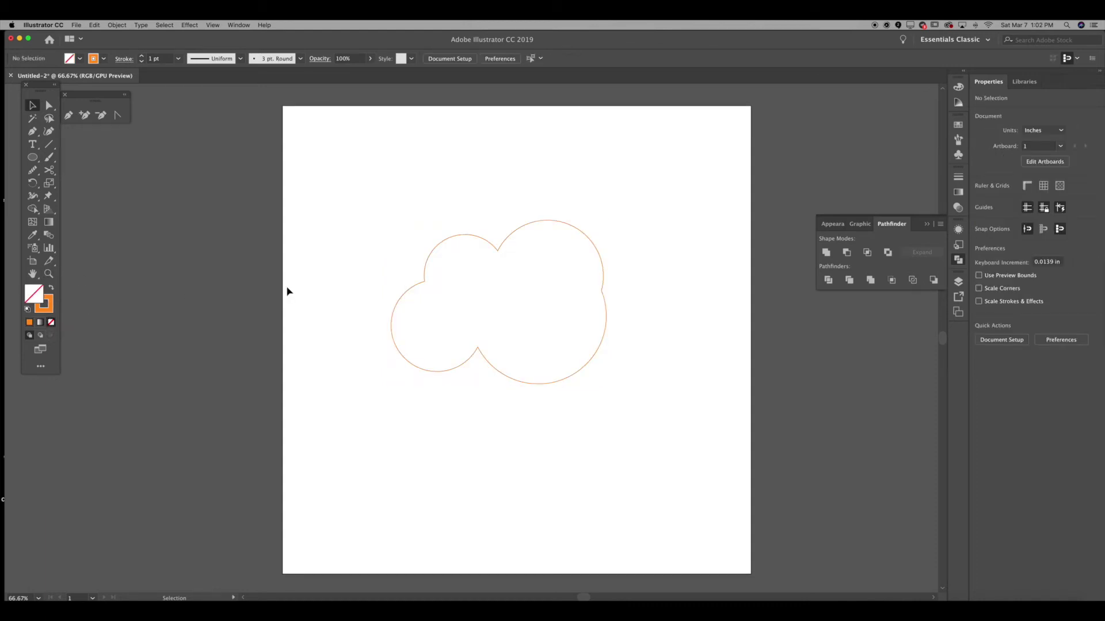
pyautogui.moveTo(363, 210); pyautogui.dragTo(673, 412)
pyautogui.click(673, 412)
pyautogui.press('super+z')
pyautogui.press('super+z')
pyautogui.press('super+z')
# Select all four overlapping circles again and combine them with the Unite shape mode.
pyautogui.click(657, 367)
pyautogui.moveTo(665, 384); pyautogui.dragTo(453, 270)
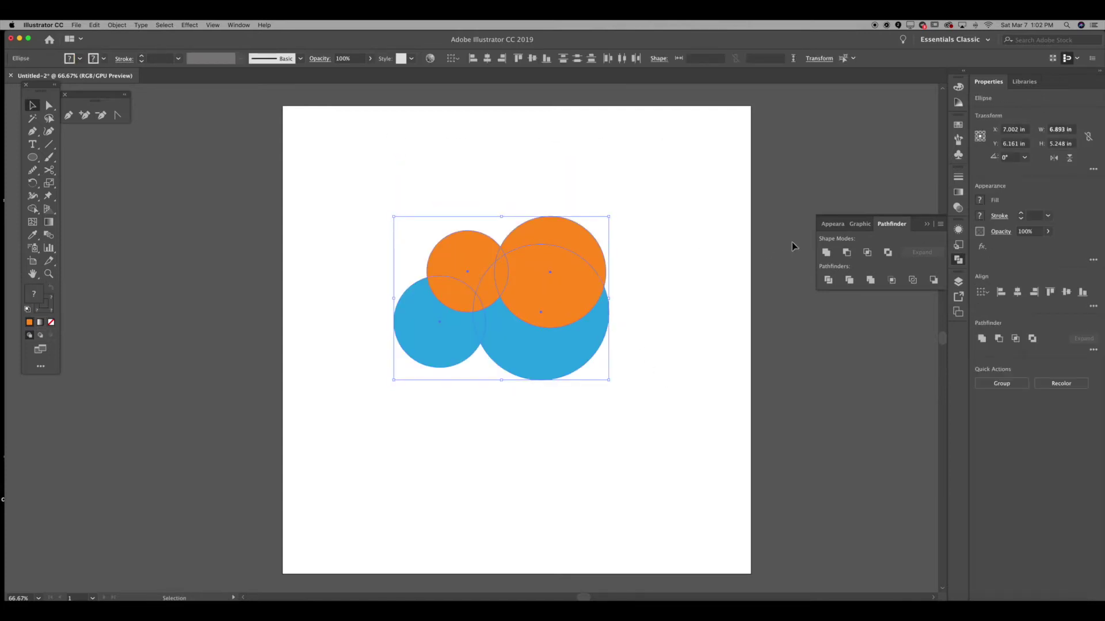
pyautogui.click(820, 250)
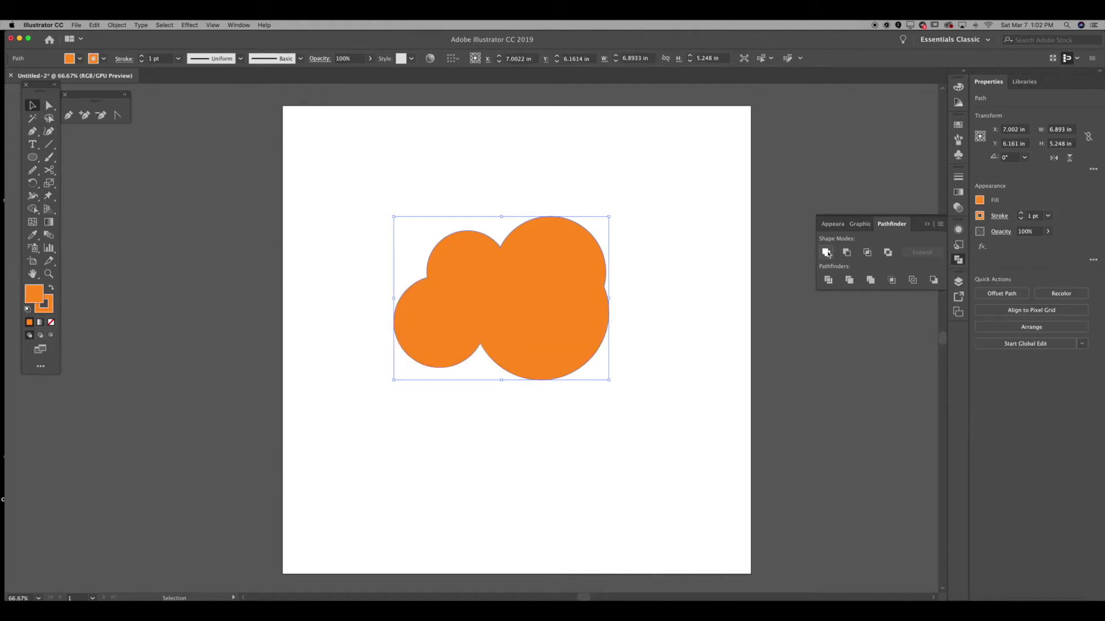
pyautogui.click(630, 209)
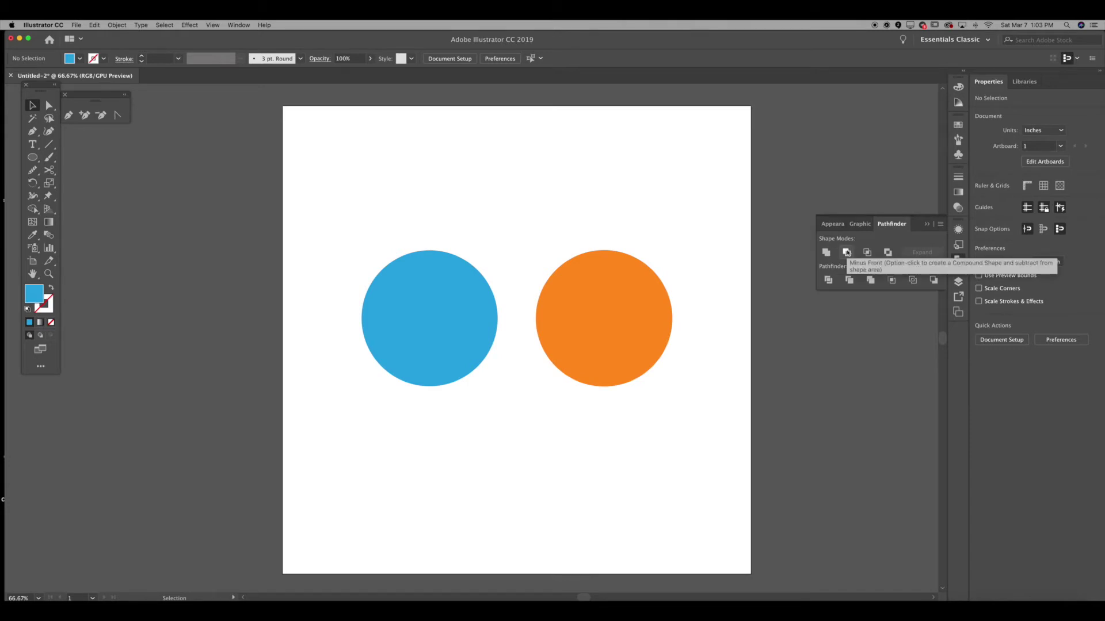
# Overlap the orange circle on the blue one and subtract it with Minus Front to form a blue crescent.
pyautogui.moveTo(588, 320); pyautogui.dragTo(495, 318)
pyautogui.moveTo(373, 190); pyautogui.dragTo(597, 374)
pyautogui.moveTo(503, 323); pyautogui.dragTo(557, 328)
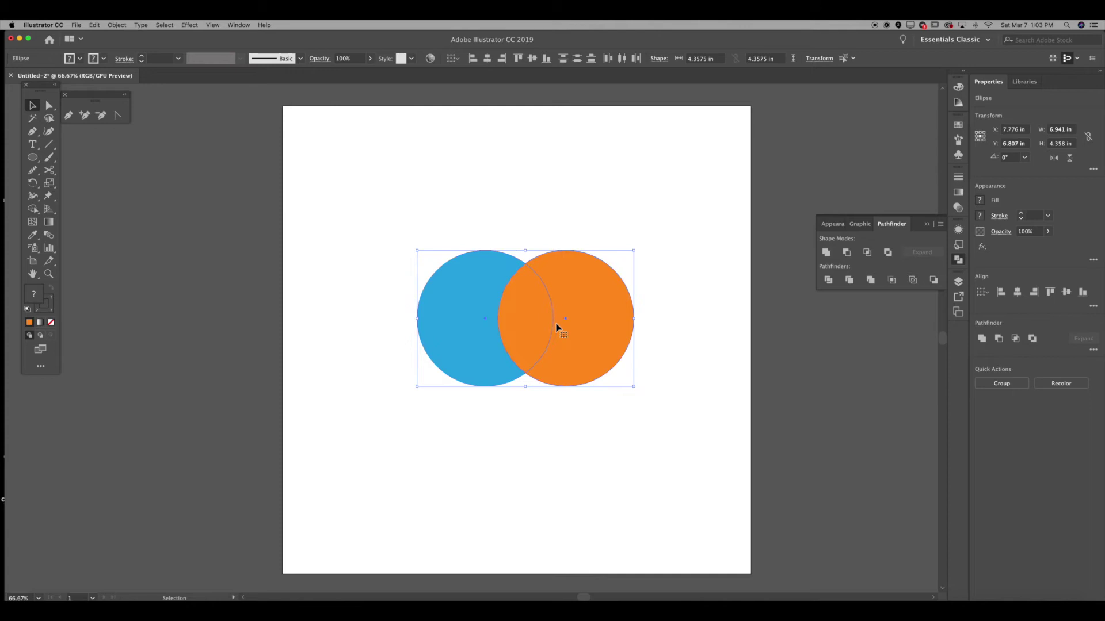
pyautogui.click(847, 253)
pyautogui.click(587, 234)
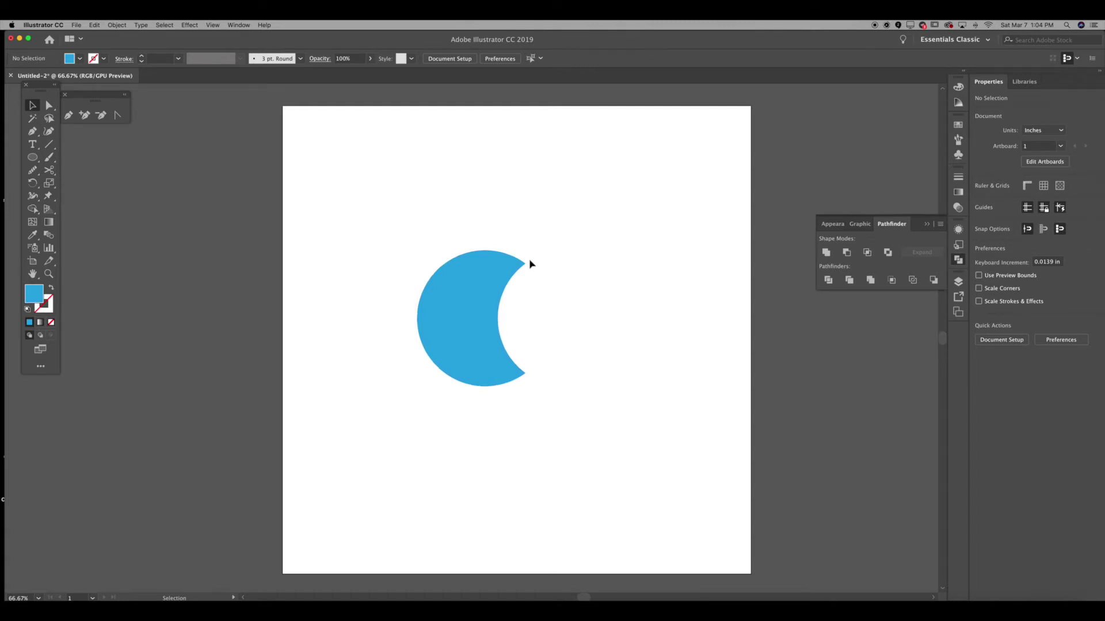
# Rotate the blue crescent by about 16.4° and undo the rotation.
pyautogui.click(469, 330)
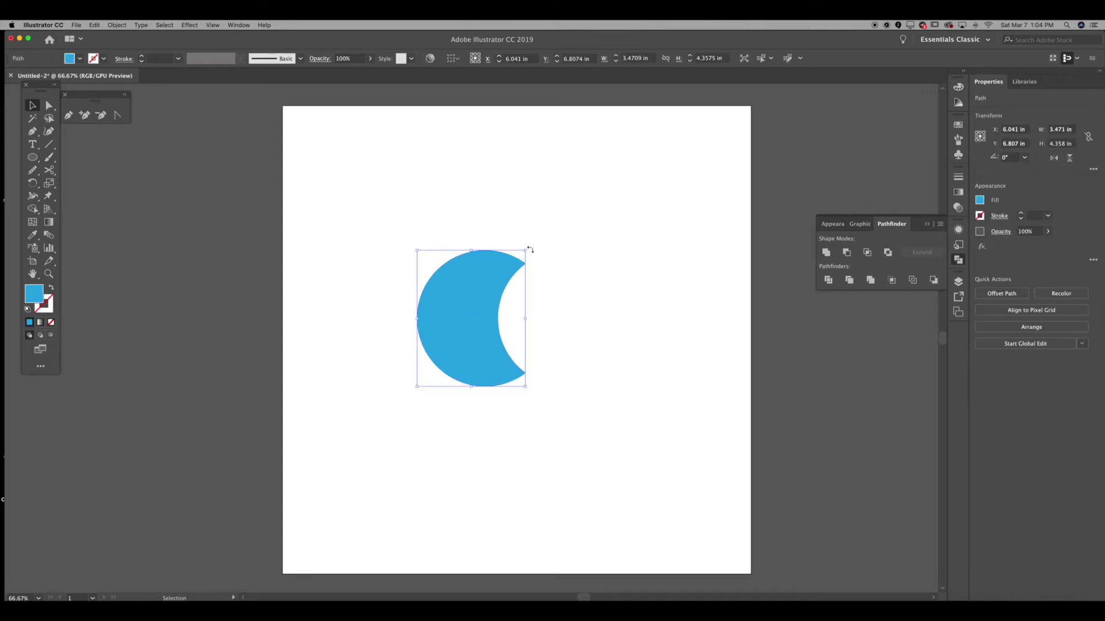
pyautogui.moveTo(527, 246); pyautogui.dragTo(510, 220)
pyautogui.press('super+z')
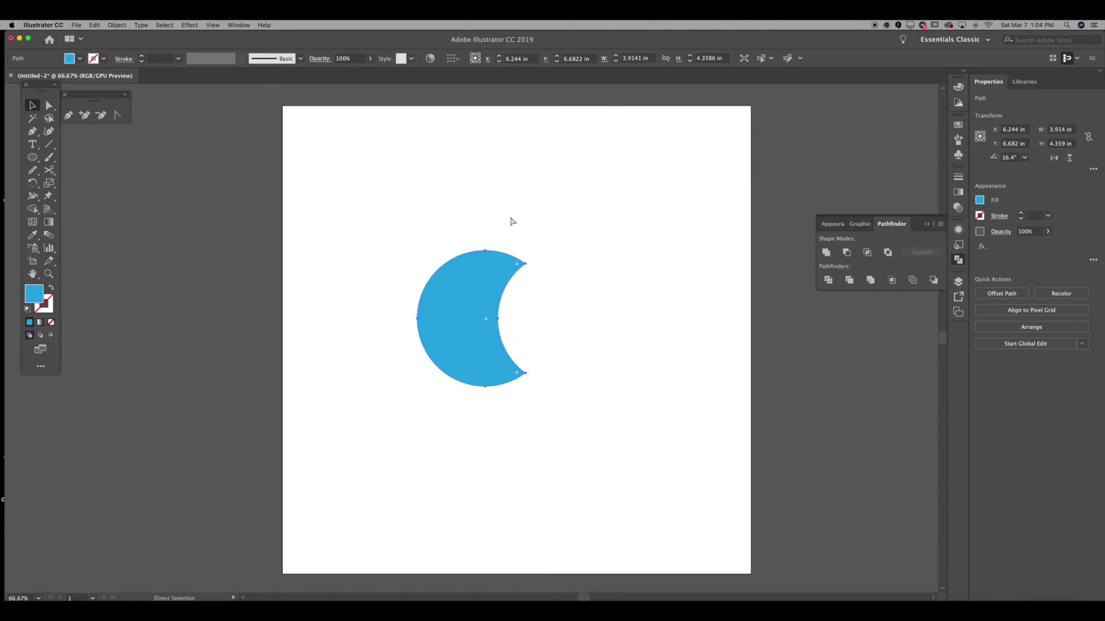
pyautogui.press('super+z')
pyautogui.click(510, 208)
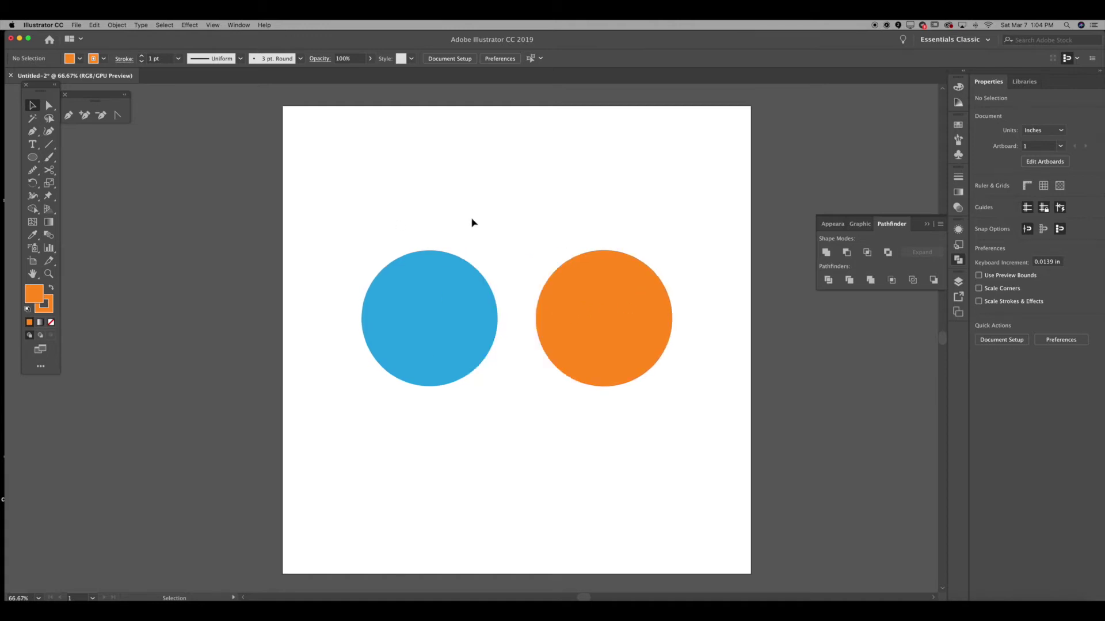
# Overlap the separate blue and orange circles and apply Intersect to keep only their shared leaf-shaped area.
pyautogui.moveTo(320, 230); pyautogui.dragTo(634, 406)
pyautogui.click(523, 205)
pyautogui.moveTo(448, 324); pyautogui.dragTo(556, 324)
pyautogui.moveTo(464, 217); pyautogui.dragTo(521, 333)
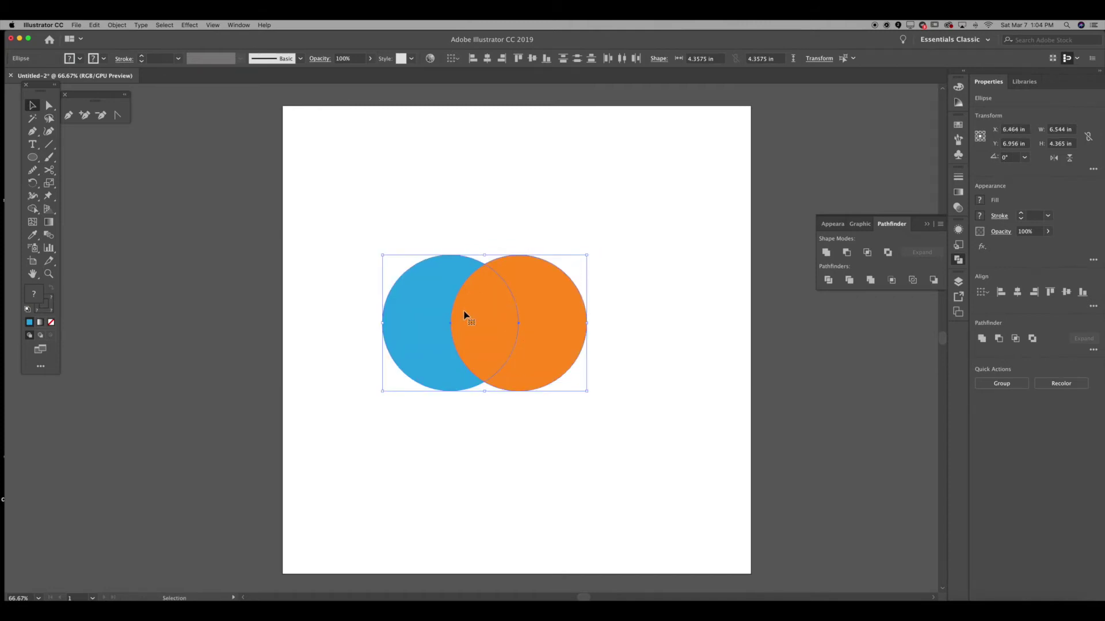
pyautogui.click(867, 252)
pyautogui.click(571, 309)
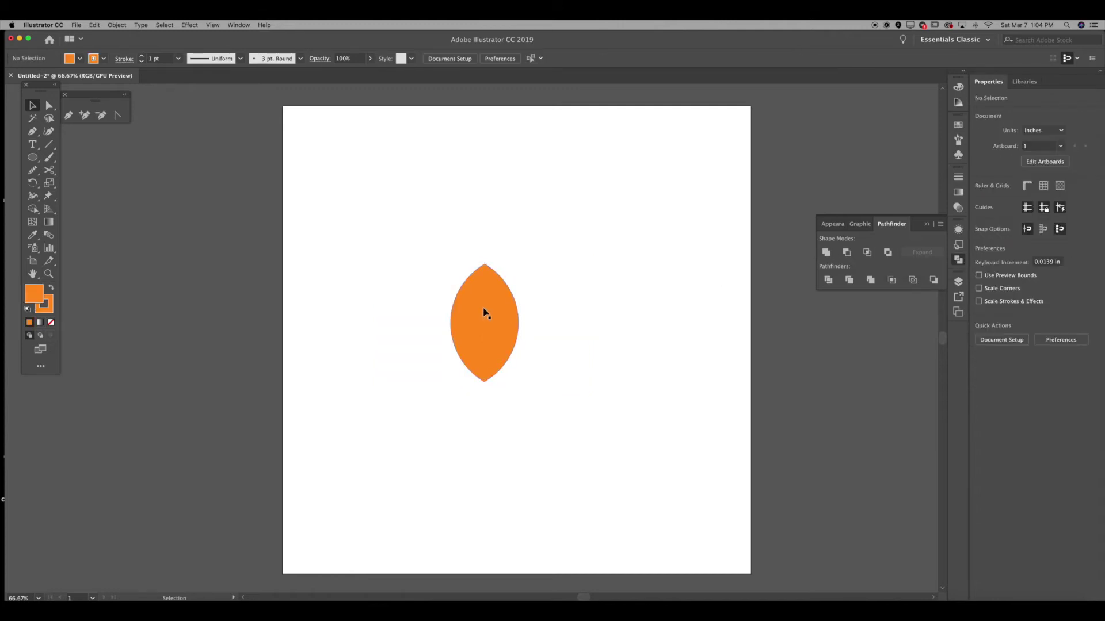
# Move the leaf-shaped intersection across the artboard.
pyautogui.moveTo(503, 329); pyautogui.dragTo(561, 344)
pyautogui.moveTo(598, 283); pyautogui.dragTo(644, 340)
pyautogui.click(635, 379)
pyautogui.click(562, 343)
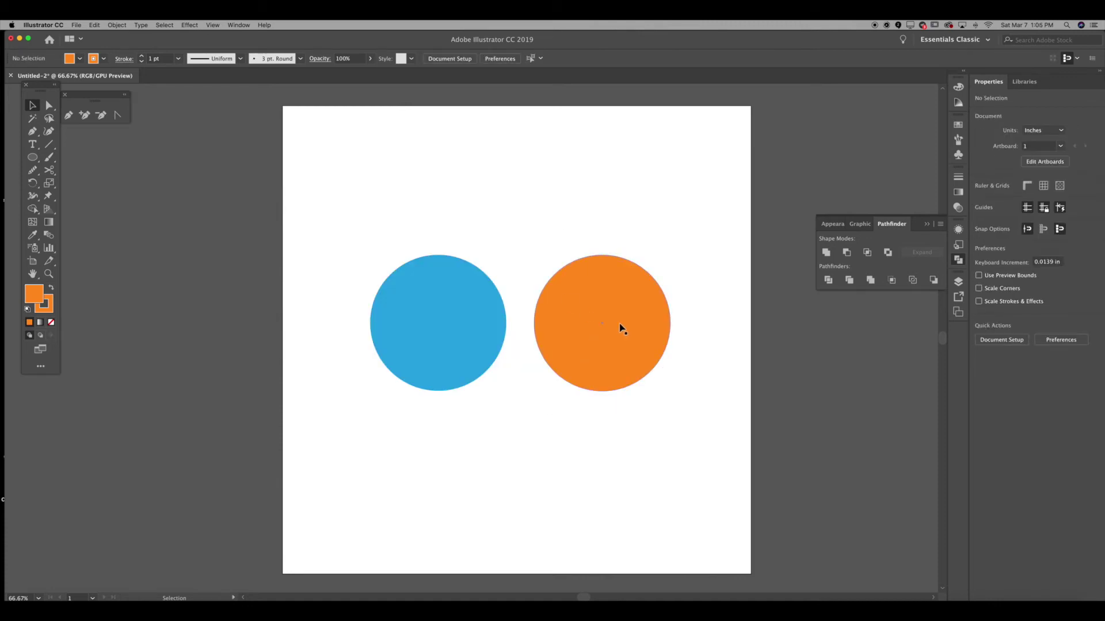
# Overlap the orange and blue circles and apply Exclude to cut out their shared area.
pyautogui.moveTo(619, 326); pyautogui.dragTo(525, 323)
pyautogui.moveTo(431, 195); pyautogui.dragTo(563, 325)
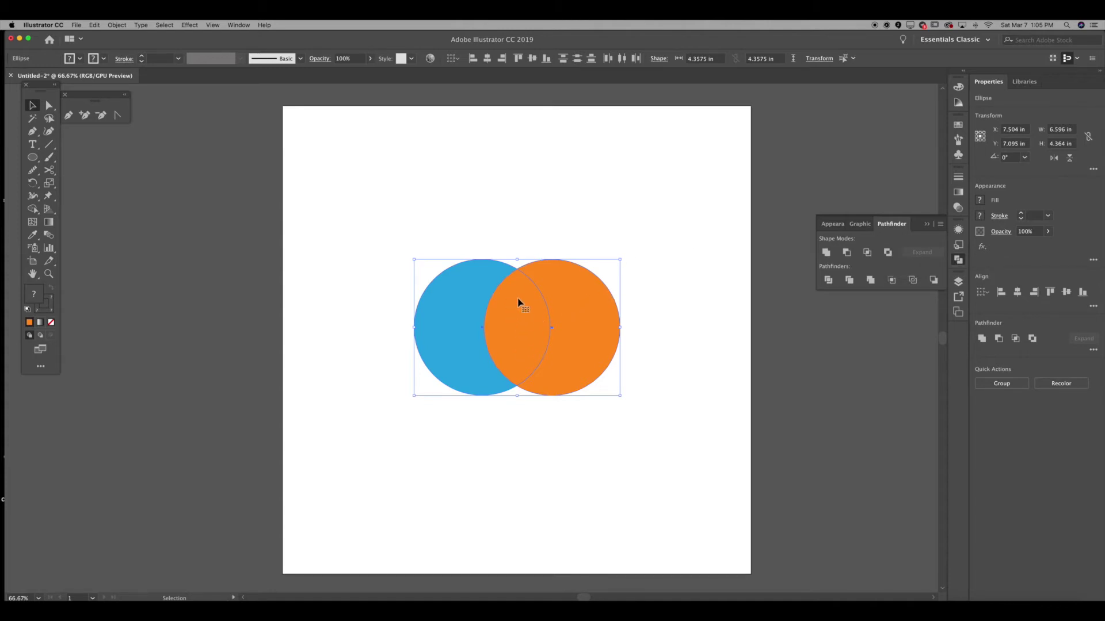
pyautogui.click(888, 252)
pyautogui.click(741, 270)
# Move the excluded group on the artboard, step back to the two overlapping circles, and redo only the Exclude.
pyautogui.moveTo(469, 304)
pyautogui.mouseDown()
pyautogui.moveTo(442, 298)
pyautogui.moveTo(458, 302)
pyautogui.mouseUp()
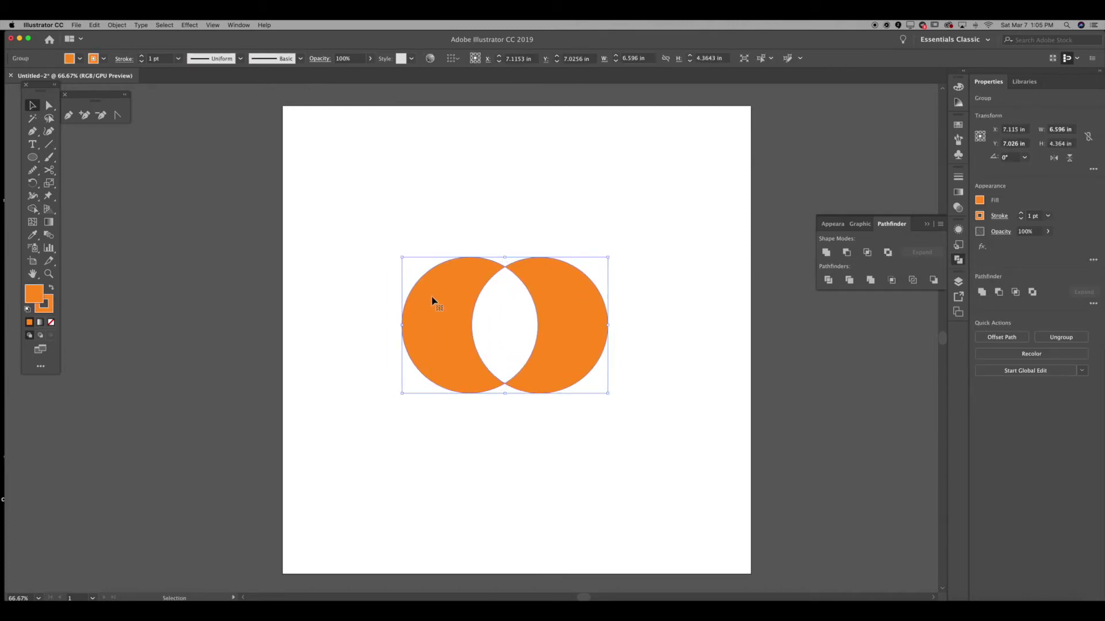
pyautogui.rightClick(514, 223)
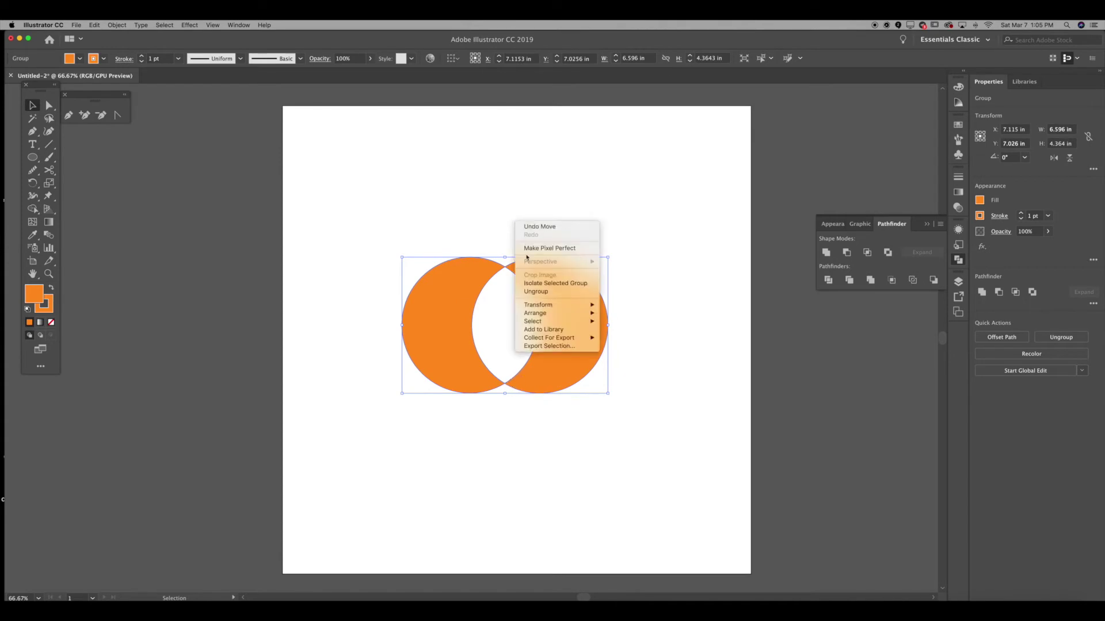
pyautogui.click(498, 229)
pyautogui.press('super+z')
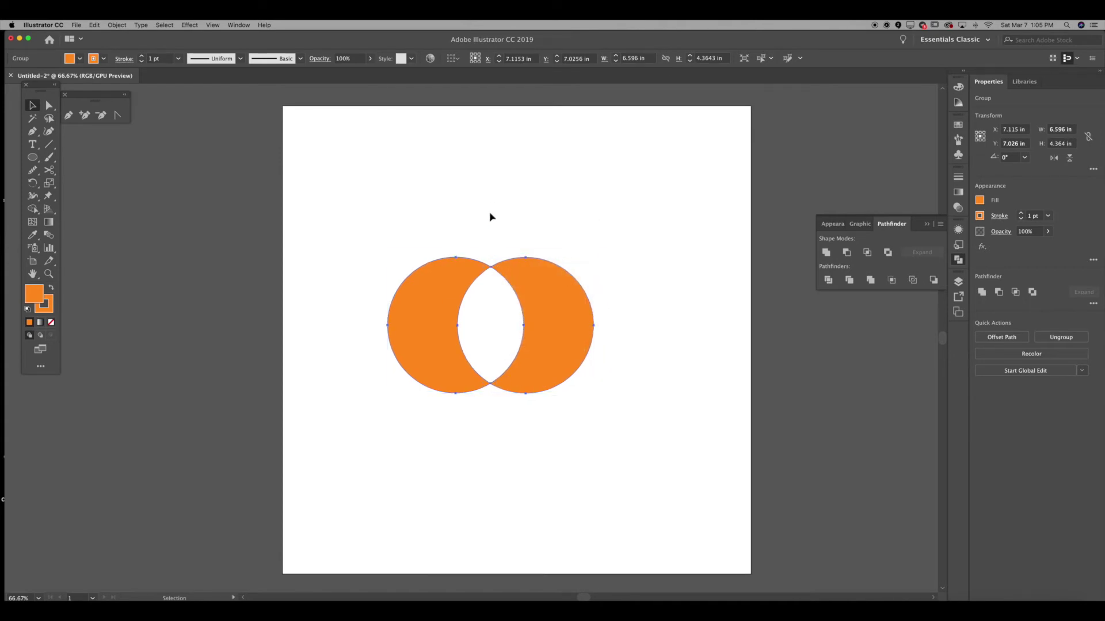
pyautogui.press('super+z')
pyautogui.press('super+z')
pyautogui.click(486, 253)
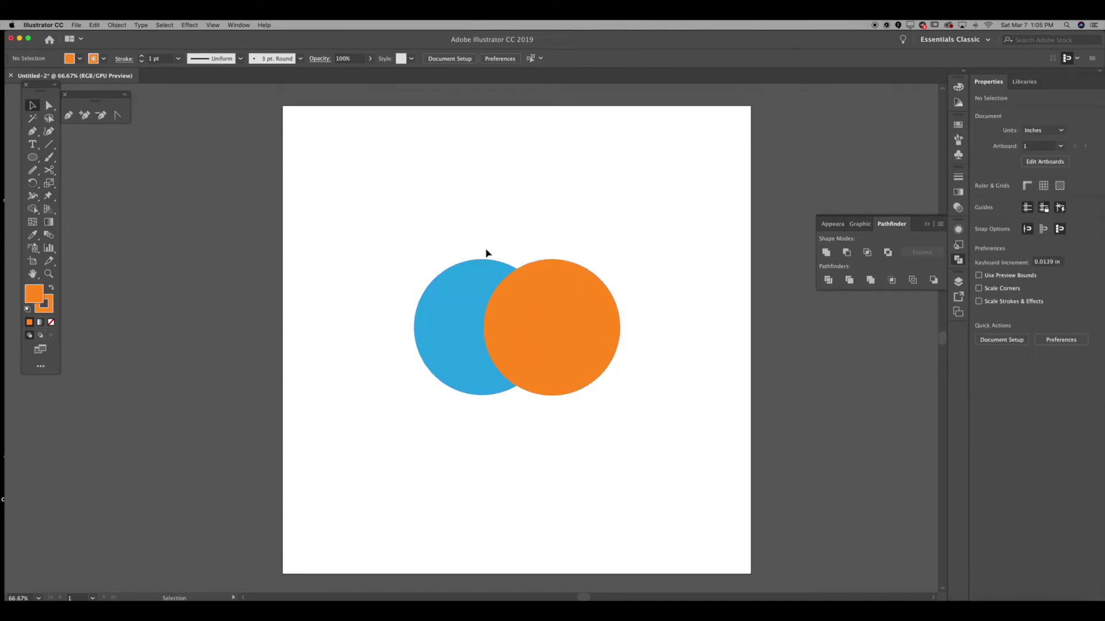
pyautogui.press('super+shift+z')
# Ungroup the excluded shape into two separate crescents.
pyautogui.click(458, 205)
pyautogui.click(469, 290)
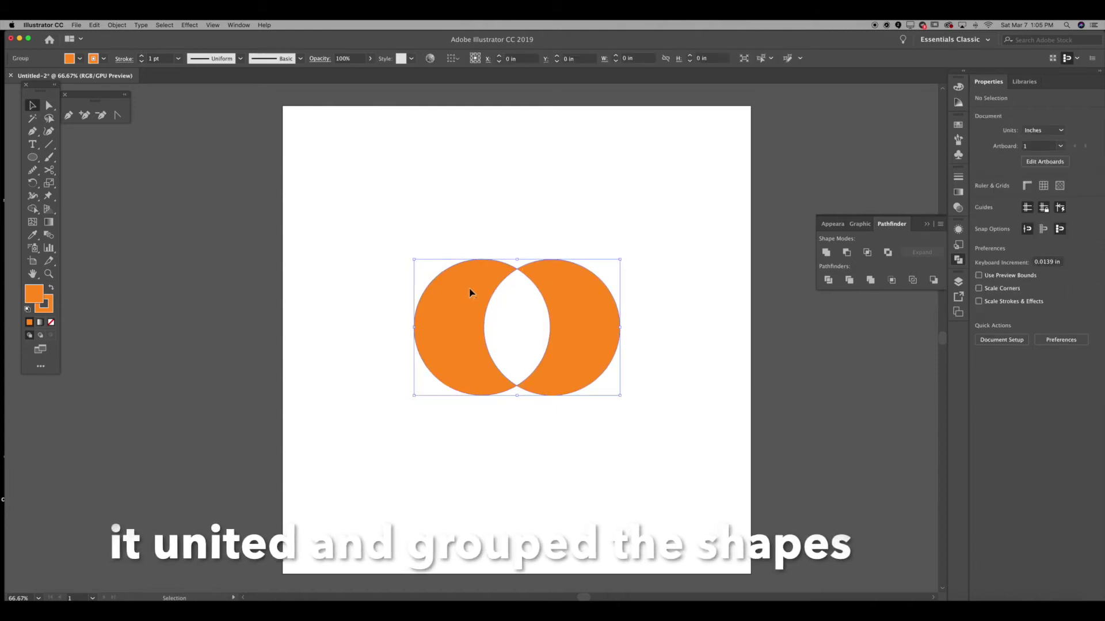
pyautogui.rightClick(481, 179)
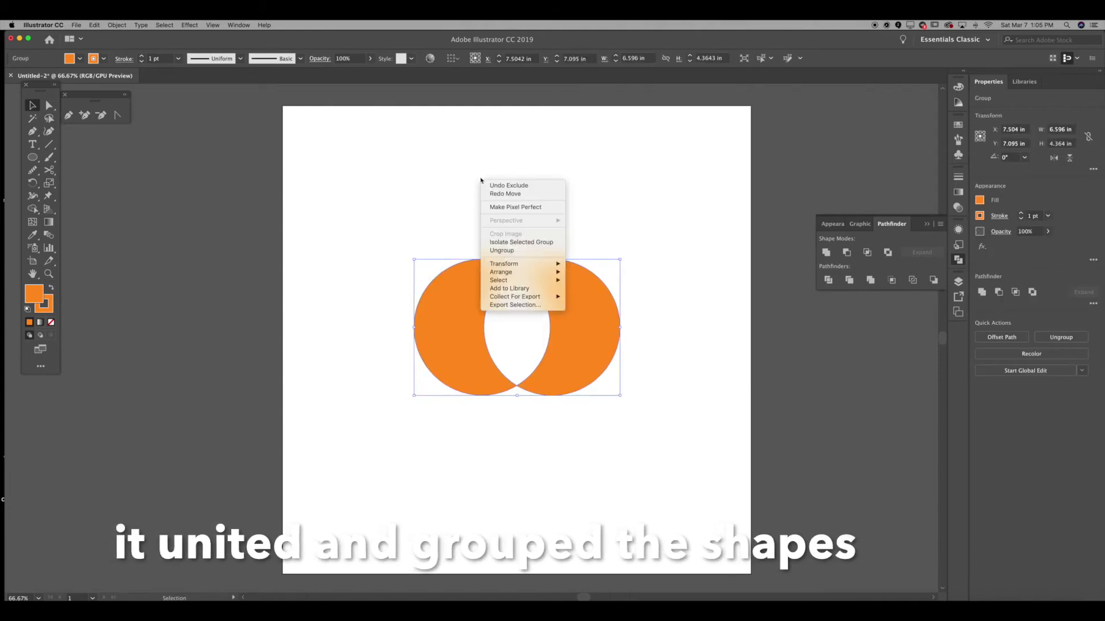
pyautogui.click(502, 251)
pyautogui.click(538, 202)
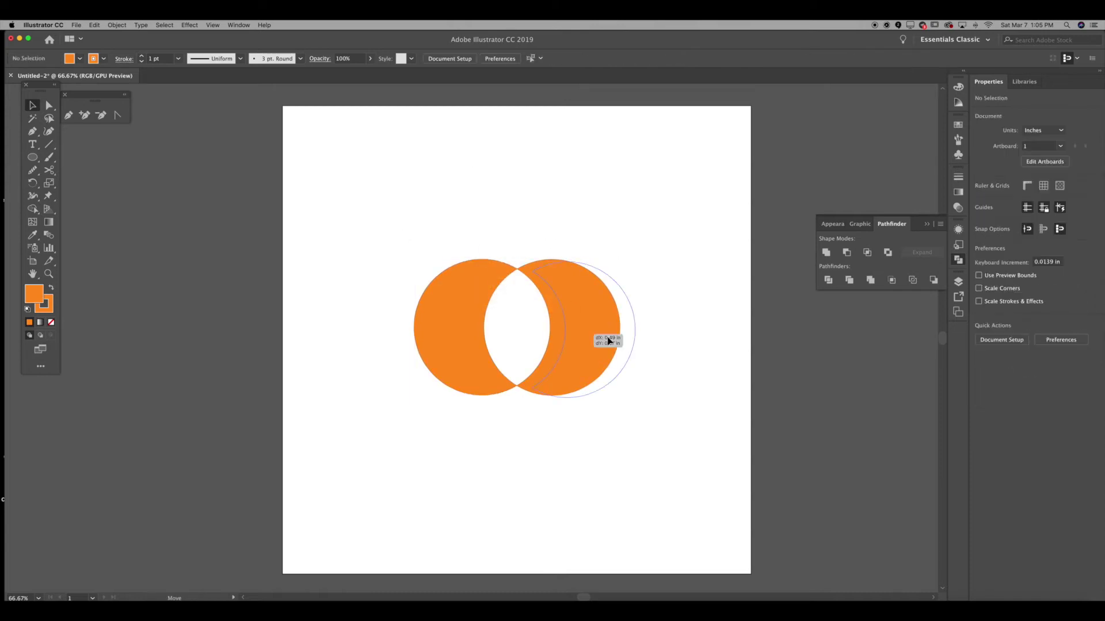
# Move the right crescent away from the left one and undo the move.
pyautogui.moveTo(577, 337); pyautogui.dragTo(639, 337)
pyautogui.click(577, 209)
pyautogui.press('super+z')
pyautogui.click(486, 265)
pyautogui.click(624, 232)
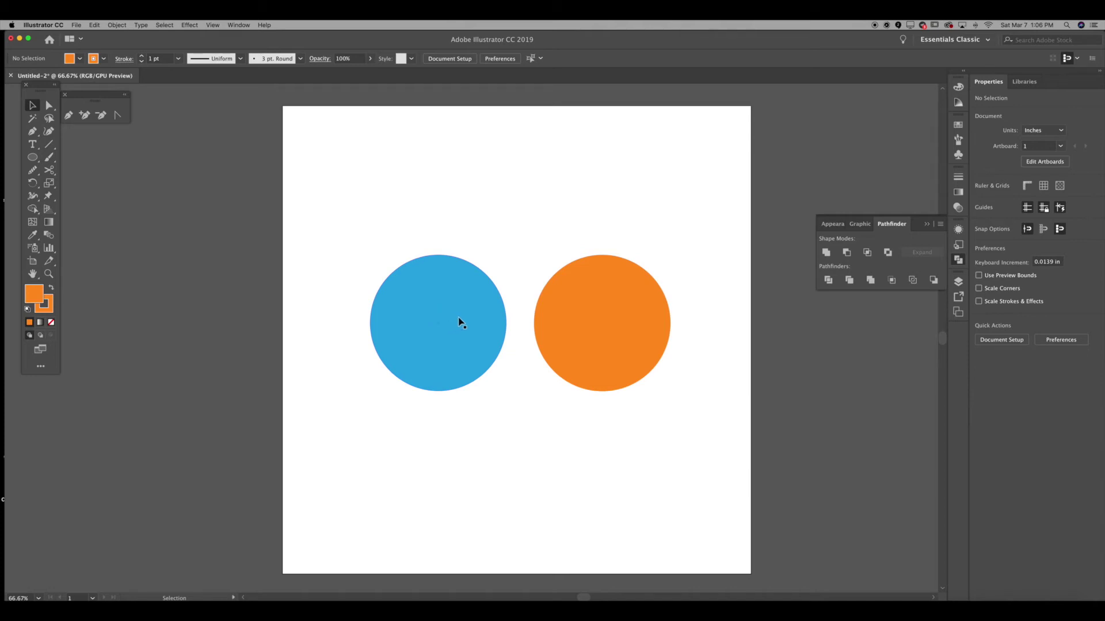
# Overlap the orange circle on the blue one, select both, and split them with the Divide pathfinder.
pyautogui.moveTo(604, 312); pyautogui.dragTo(504, 311)
pyautogui.moveTo(390, 221); pyautogui.dragTo(544, 385)
pyautogui.moveTo(489, 320); pyautogui.dragTo(552, 320)
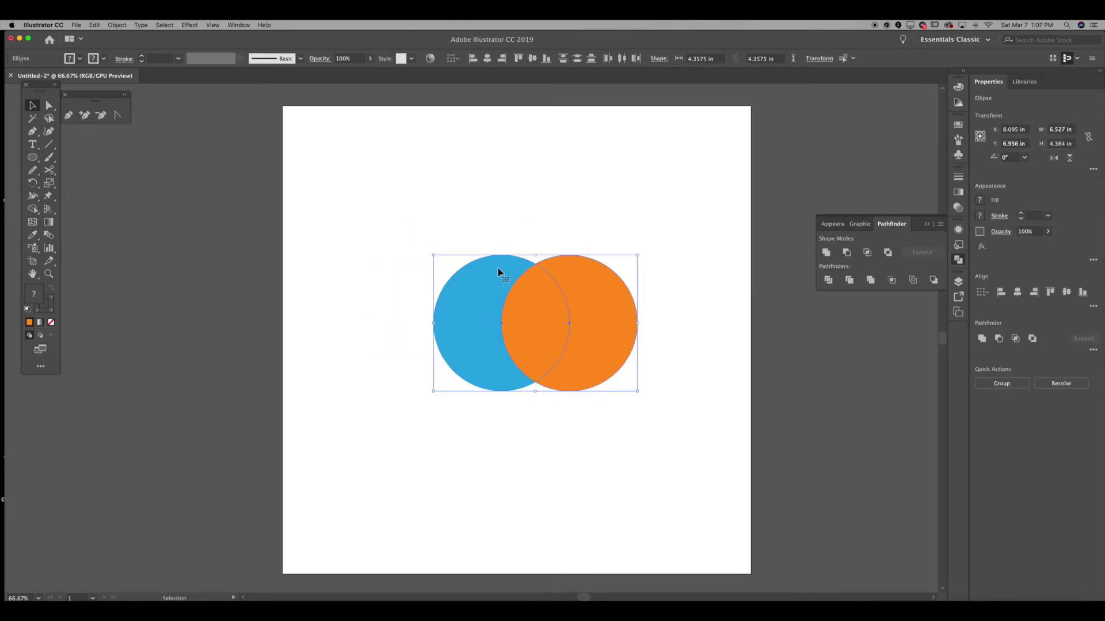
pyautogui.click(828, 280)
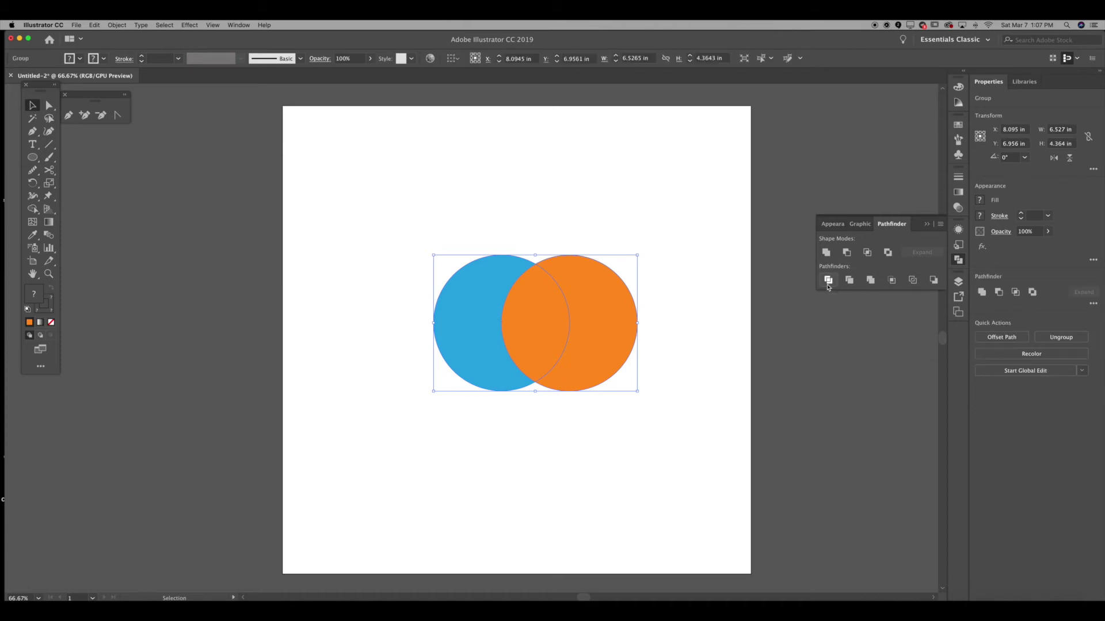
# Shift the divided circles slightly left and ungroup them into separate pieces.
pyautogui.click(632, 249)
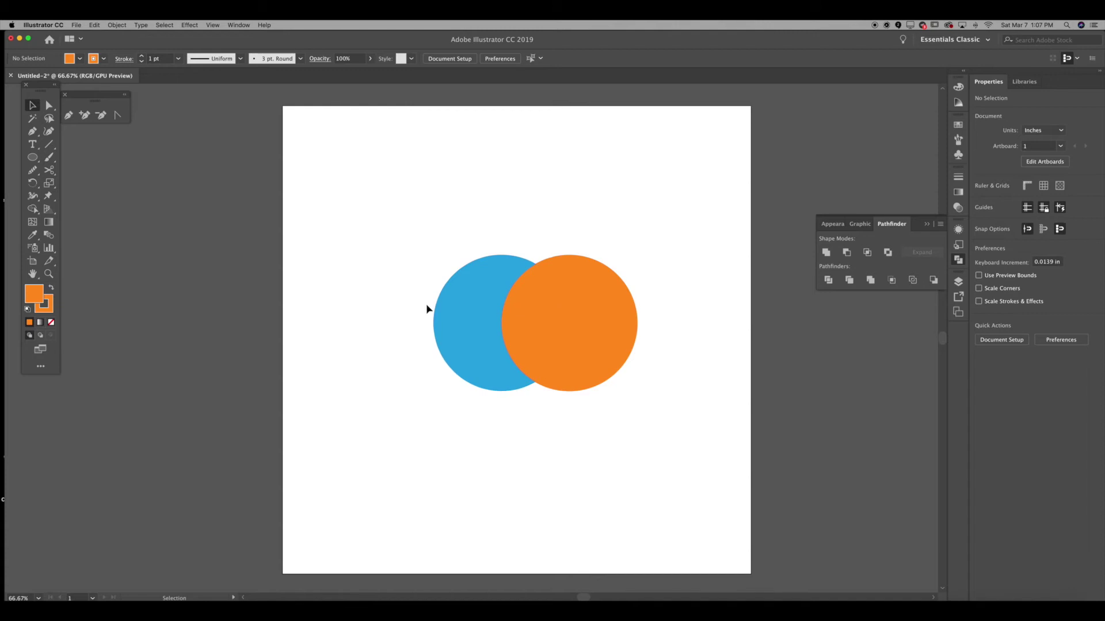
pyautogui.moveTo(520, 299); pyautogui.dragTo(480, 296)
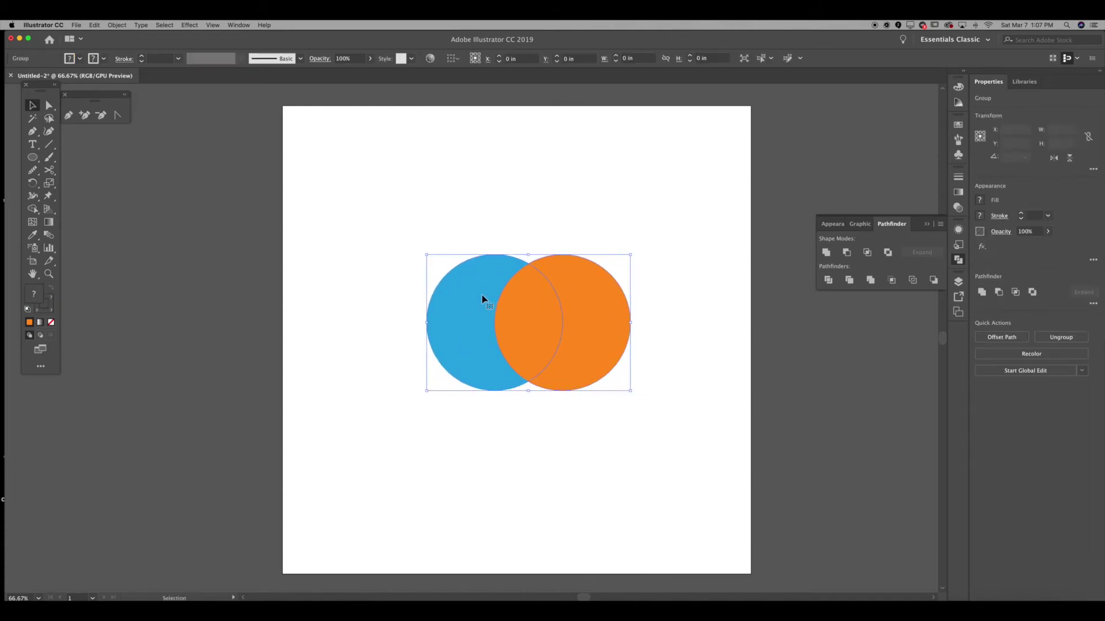
pyautogui.rightClick(484, 297)
pyautogui.click(505, 368)
# Move the orange and blue crescents outward from the overlap piece, and nudge that middle piece slightly down.
pyautogui.click(654, 239)
pyautogui.moveTo(580, 308); pyautogui.dragTo(654, 317)
pyautogui.moveTo(449, 323); pyautogui.dragTo(390, 321)
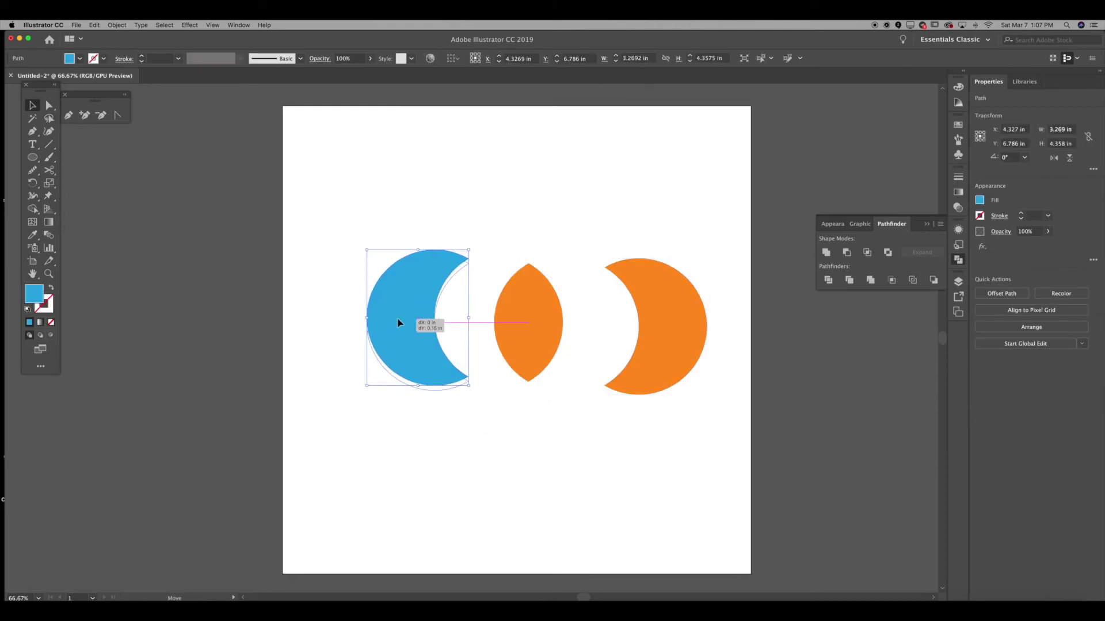
pyautogui.click(505, 227)
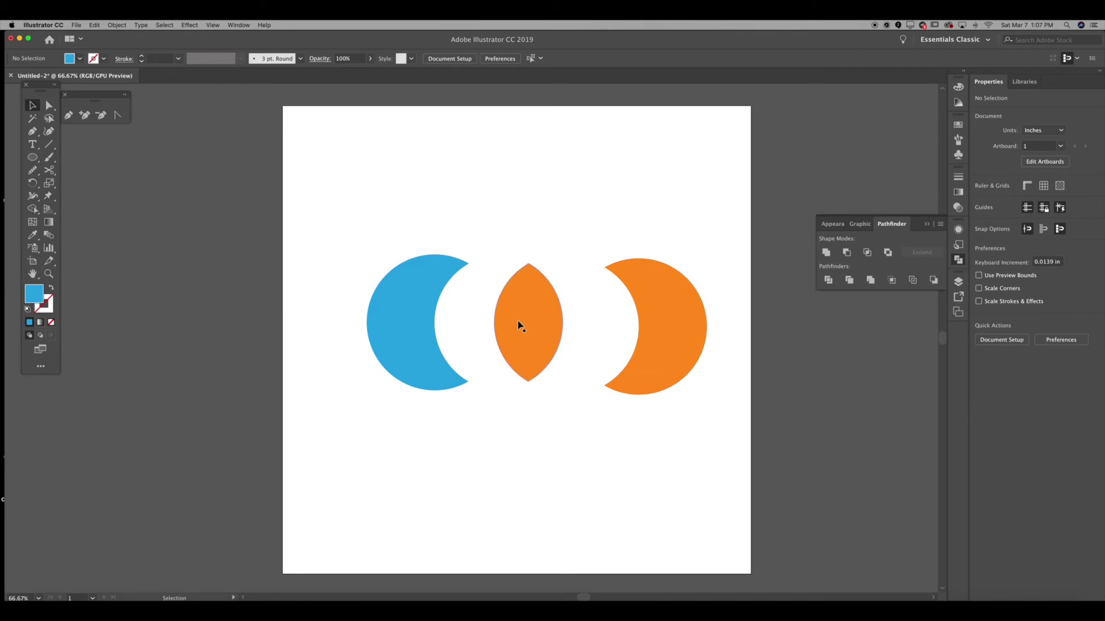
pyautogui.moveTo(528, 318)
pyautogui.mouseDown()
pyautogui.moveTo(530, 291)
pyautogui.moveTo(530, 325)
pyautogui.mouseUp()
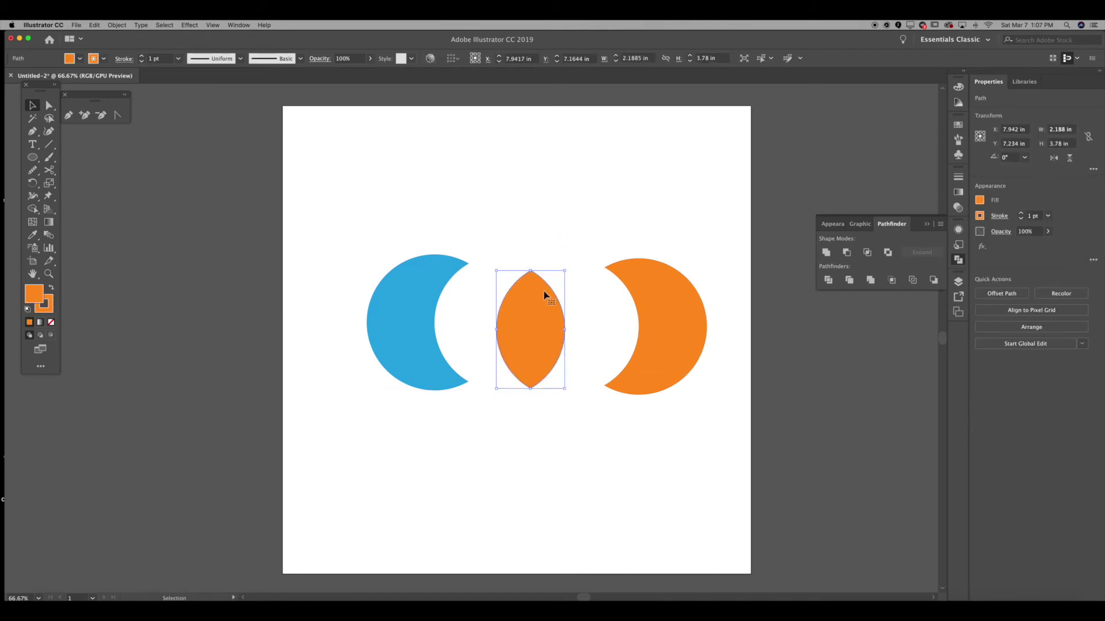
pyautogui.click(516, 242)
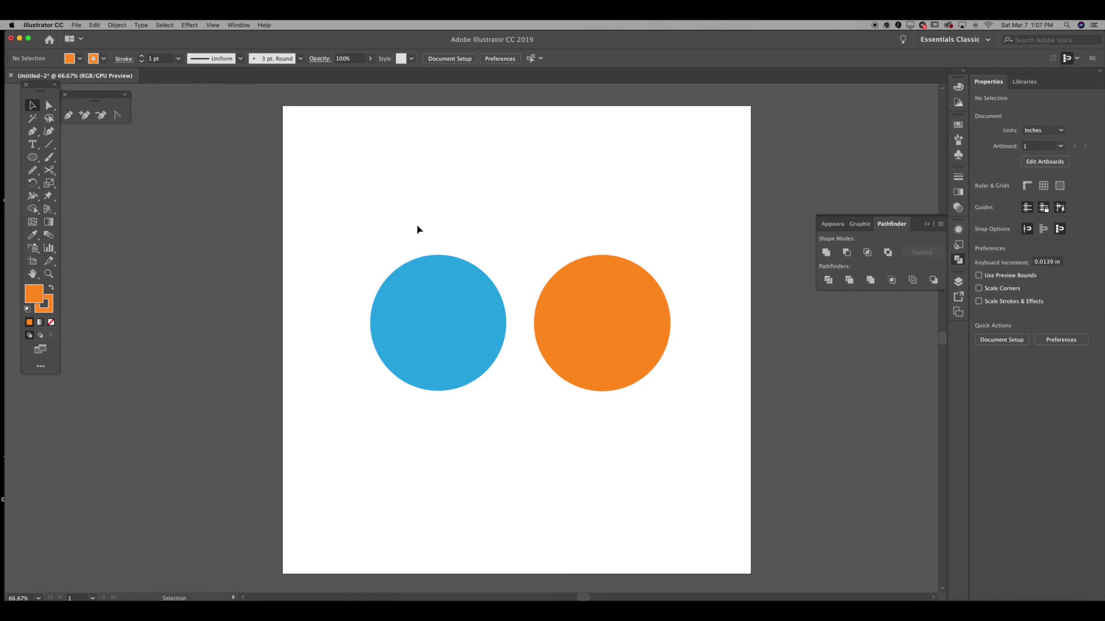
# Overlap the blue circle with the orange one, select both, and apply the Trim pathfinder.
pyautogui.moveTo(451, 311); pyautogui.dragTo(540, 311)
pyautogui.keyDown('shift'); pyautogui.click(600, 361); pyautogui.keyUp('shift')
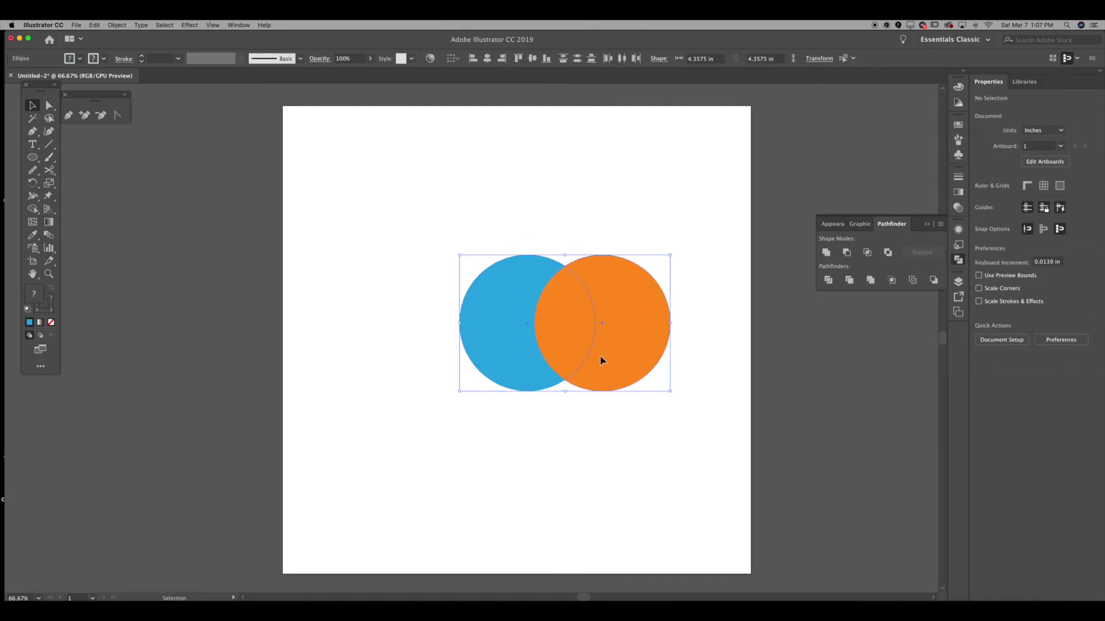
pyautogui.moveTo(600, 360); pyautogui.dragTo(541, 364)
pyautogui.click(849, 280)
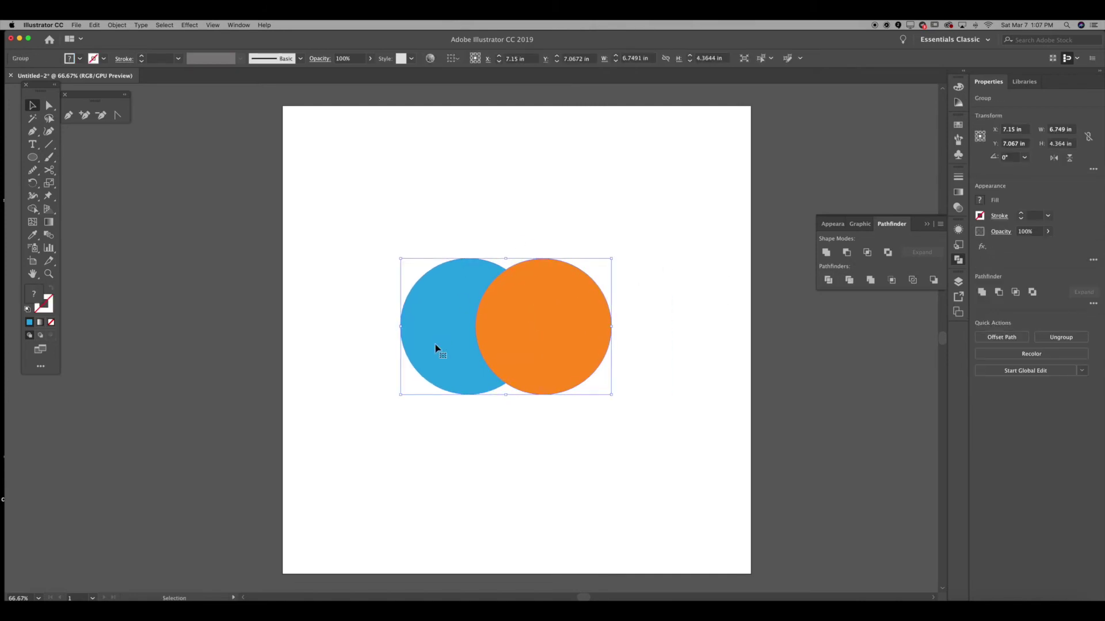
# Ungroup the trimmed shapes, move the orange circle clear of the blue crescent, and undo the last action.
pyautogui.rightClick(533, 312)
pyautogui.click(573, 382)
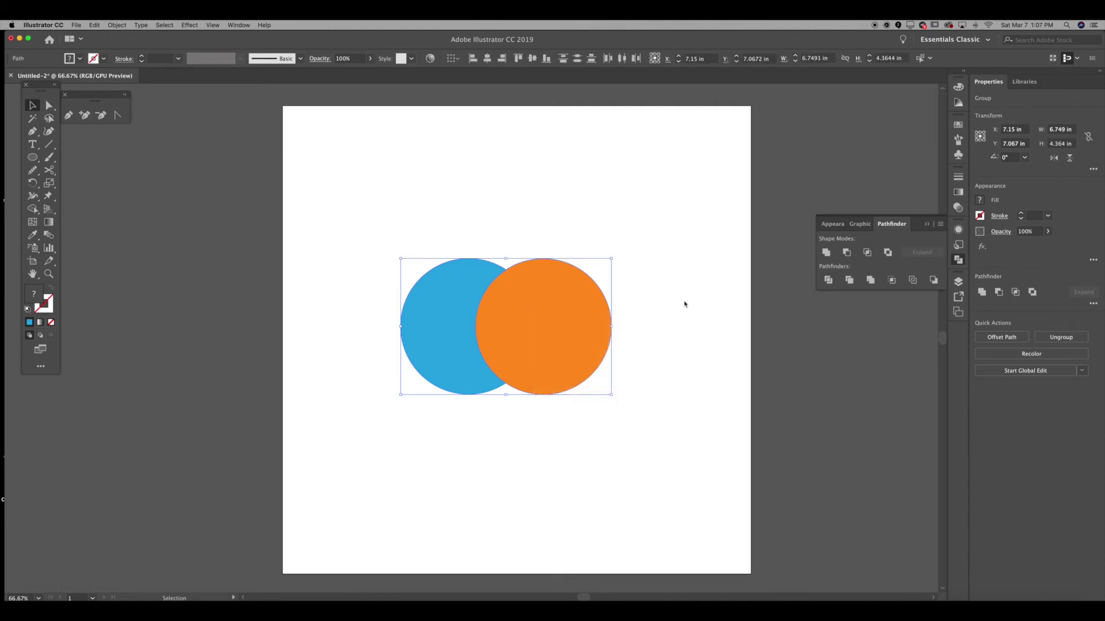
pyautogui.click(683, 304)
pyautogui.moveTo(528, 311); pyautogui.dragTo(586, 310)
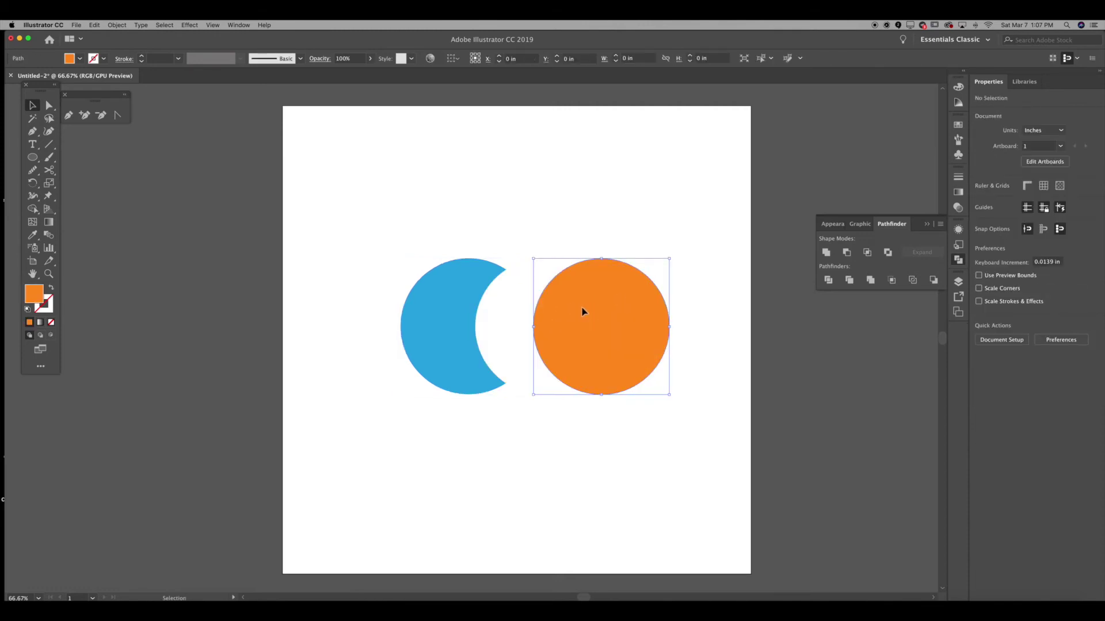
pyautogui.press('super+z')
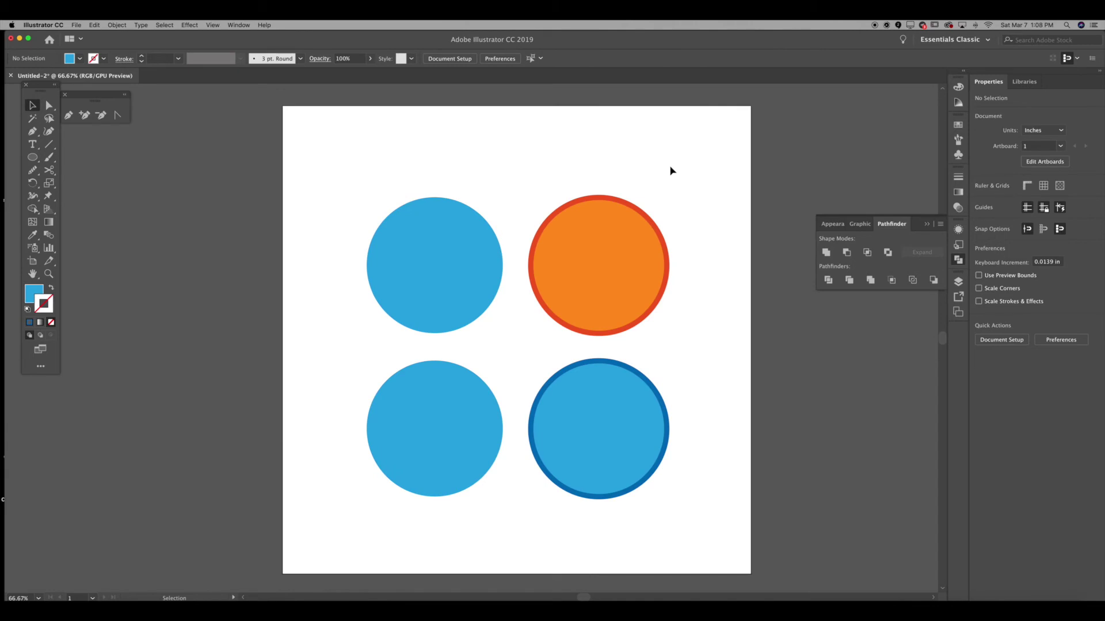
# Overlap the upper blue circle with the red-stroked orange circle, apply the Merge pathfinder to both, and undo the merge.
pyautogui.moveTo(464, 248); pyautogui.dragTo(573, 249)
pyautogui.click(441, 188)
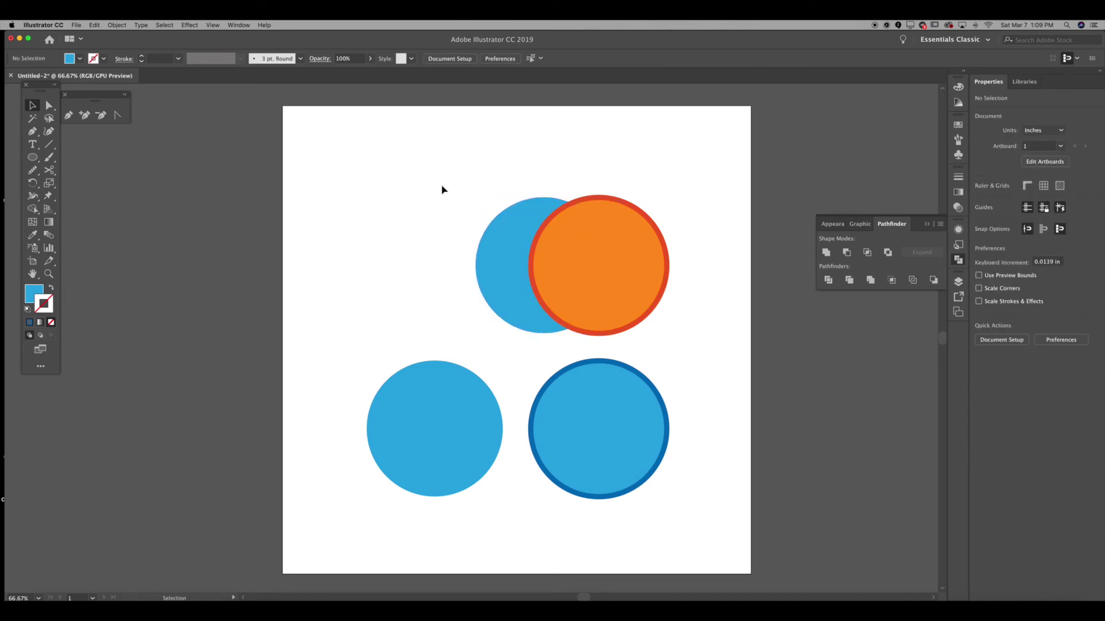
pyautogui.moveTo(442, 187); pyautogui.dragTo(742, 259)
pyautogui.click(864, 280)
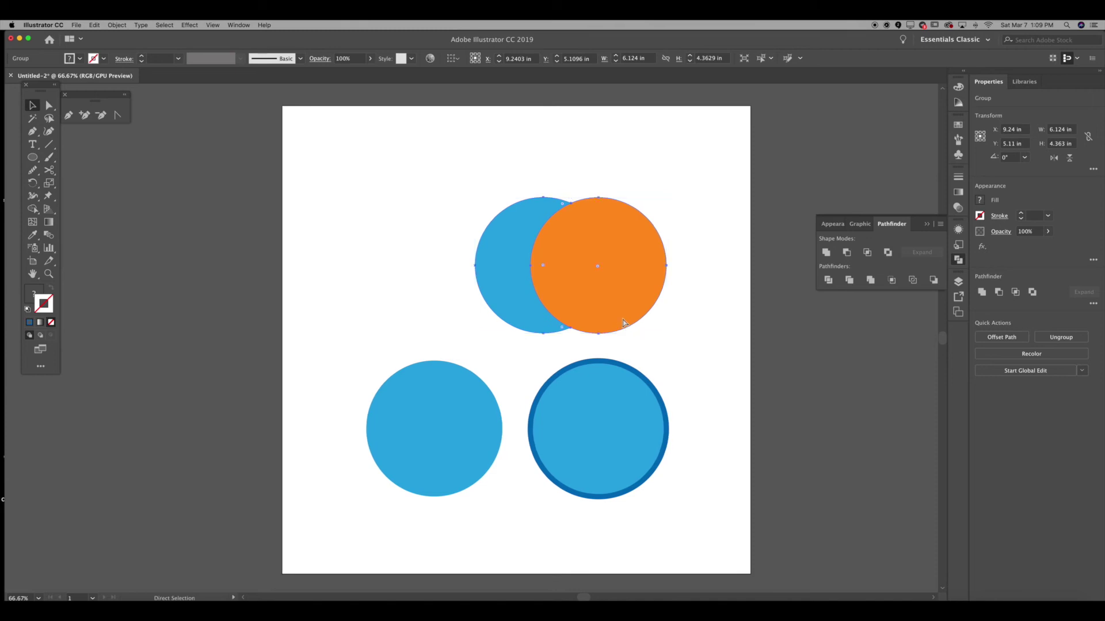
pyautogui.press('super+z')
# Select the upper orange circle and examine its fill and stroke settings.
pyautogui.click(670, 226)
pyautogui.click(655, 228)
pyautogui.click(636, 402)
pyautogui.click(632, 279)
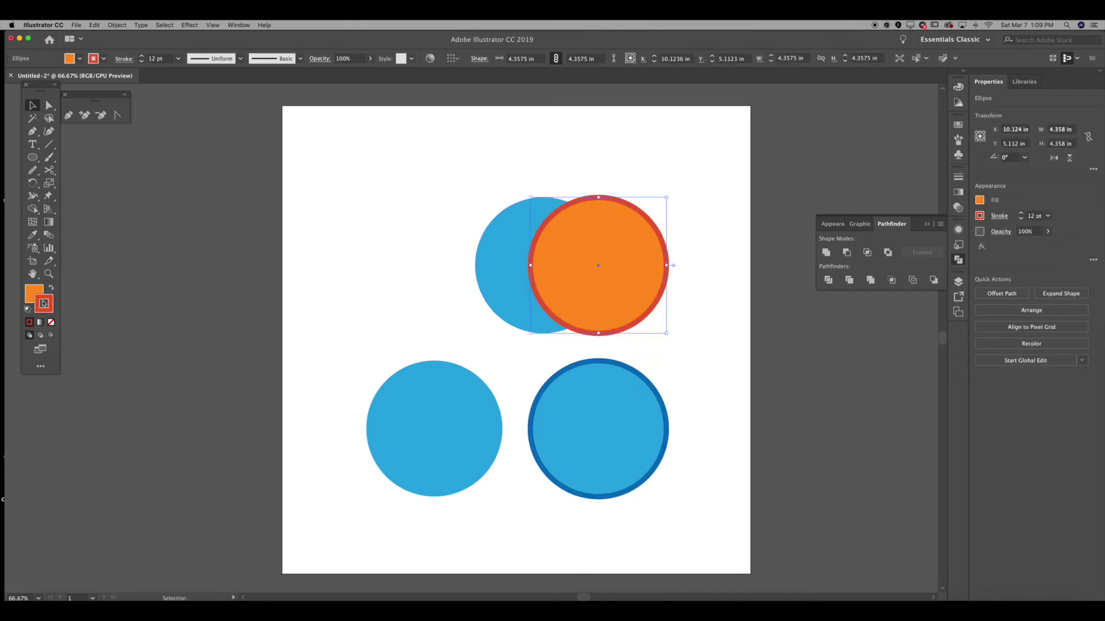
pyautogui.click(573, 179)
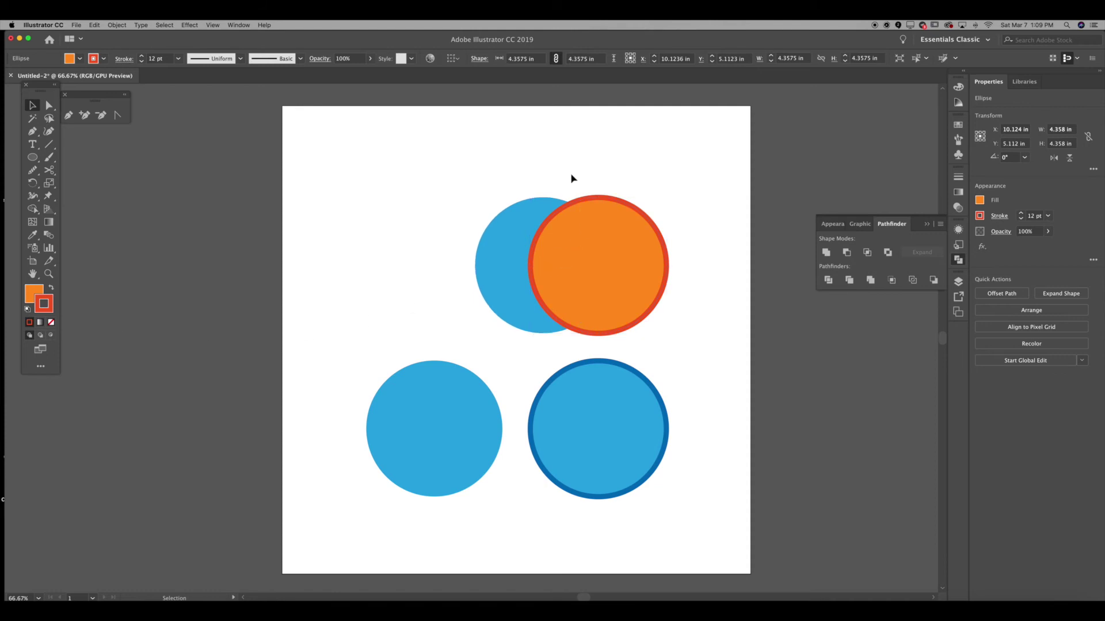
# Select the overlapping blue and orange circles and combine them with the Merge pathfinder.
pyautogui.click(512, 234)
pyautogui.keyDown('shift'); pyautogui.click(653, 296); pyautogui.keyUp('shift')
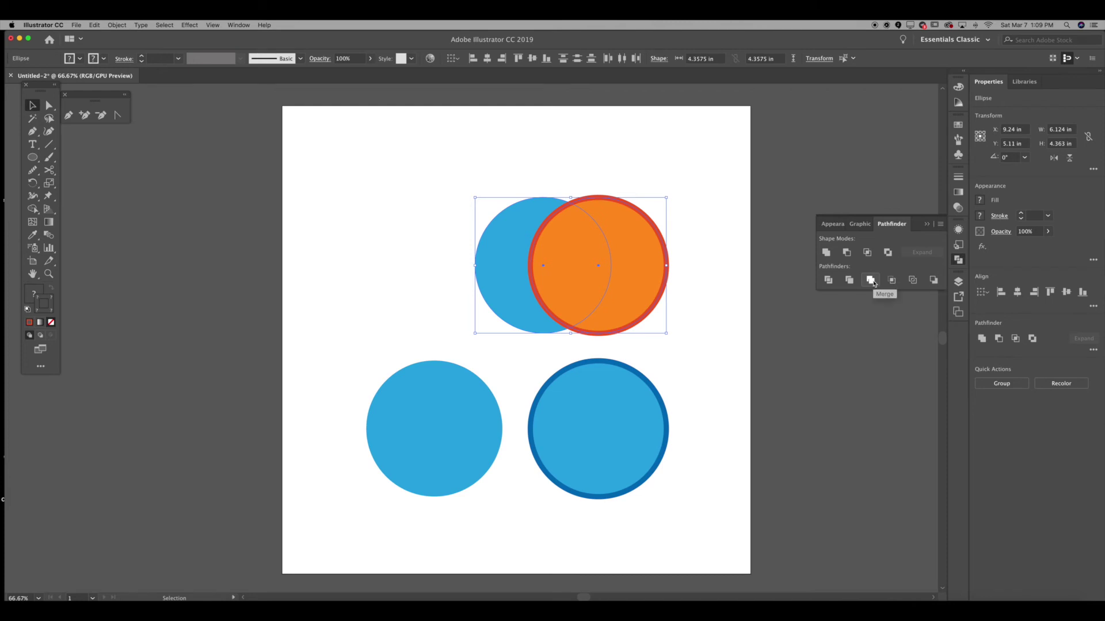
pyautogui.click(891, 284)
pyautogui.click(692, 252)
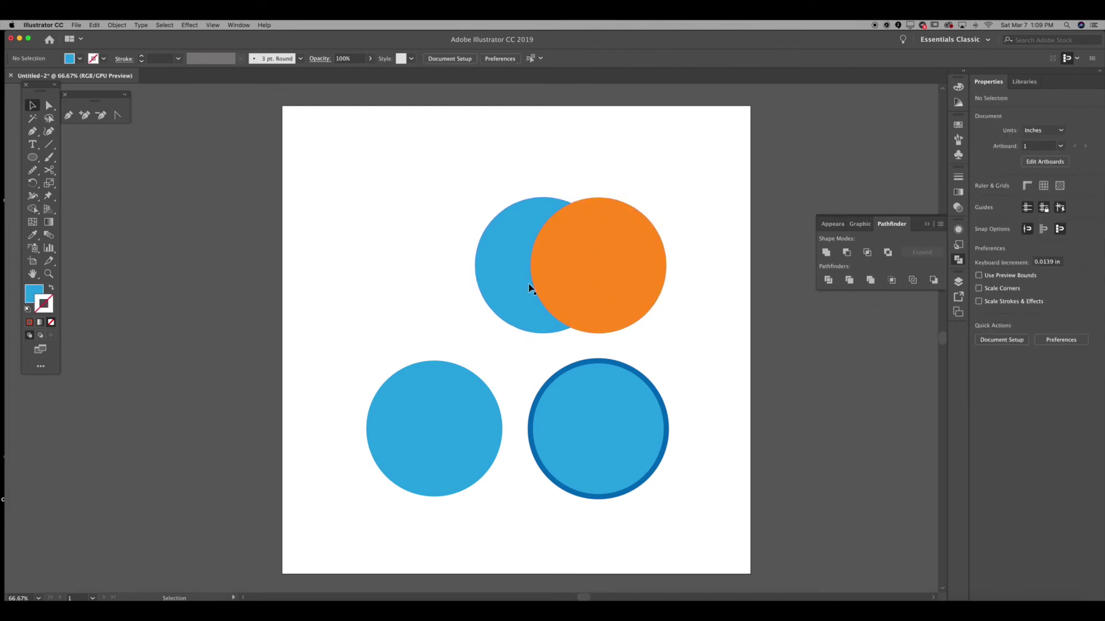
# Ungroup the merged blue and orange shapes and move the orange circle right, clear of the blue crescent.
pyautogui.click(576, 271)
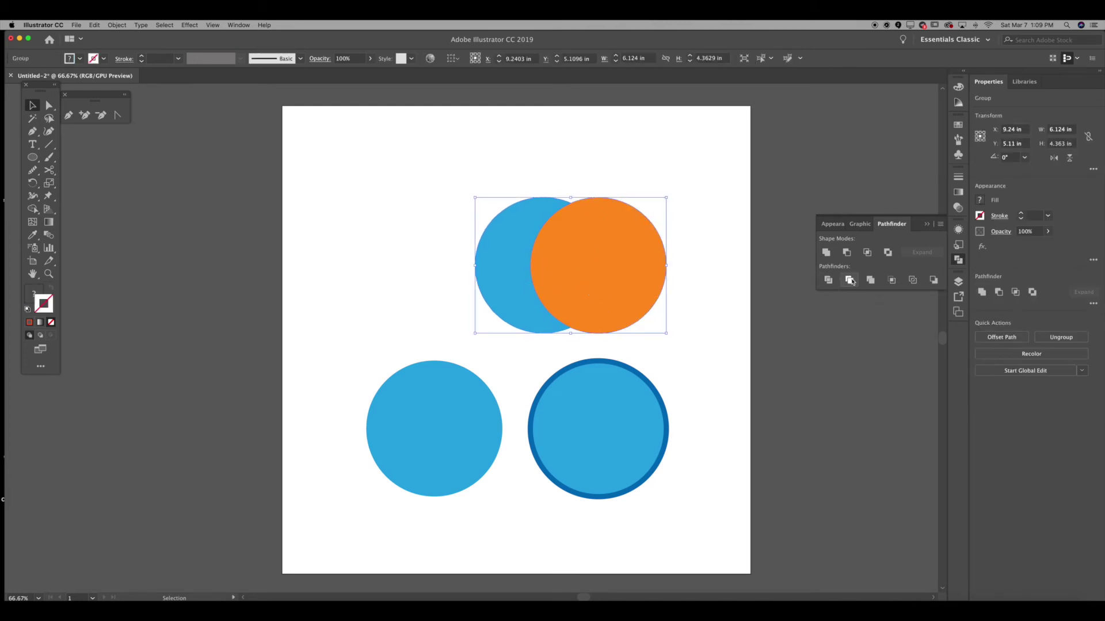
pyautogui.rightClick(633, 278)
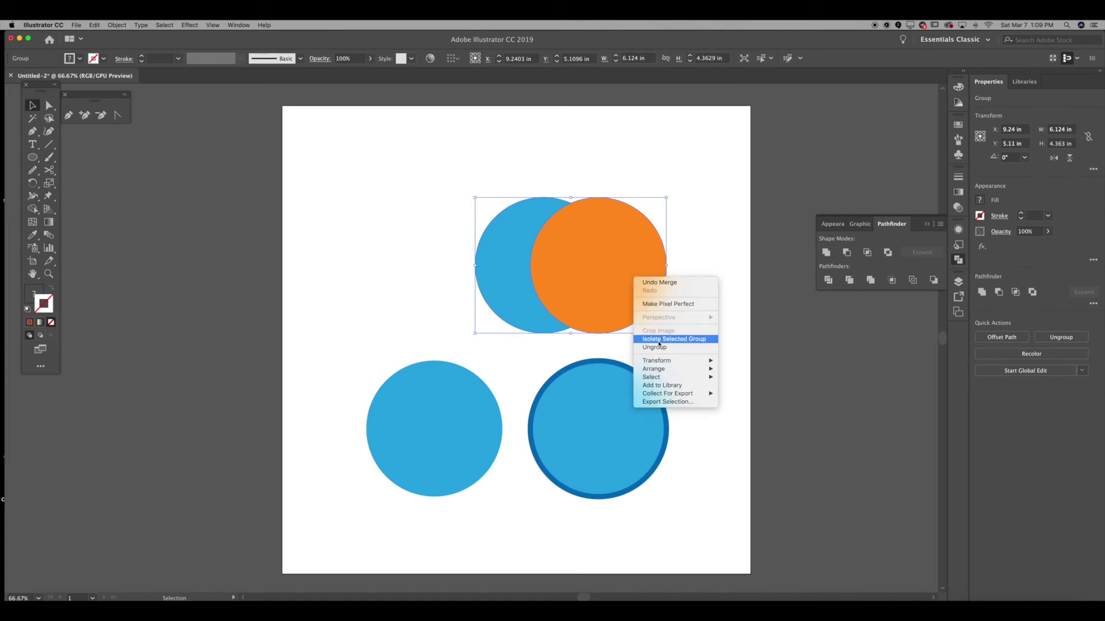
pyautogui.click(656, 348)
pyautogui.click(732, 205)
pyautogui.moveTo(564, 261); pyautogui.dragTo(614, 262)
pyautogui.click(554, 190)
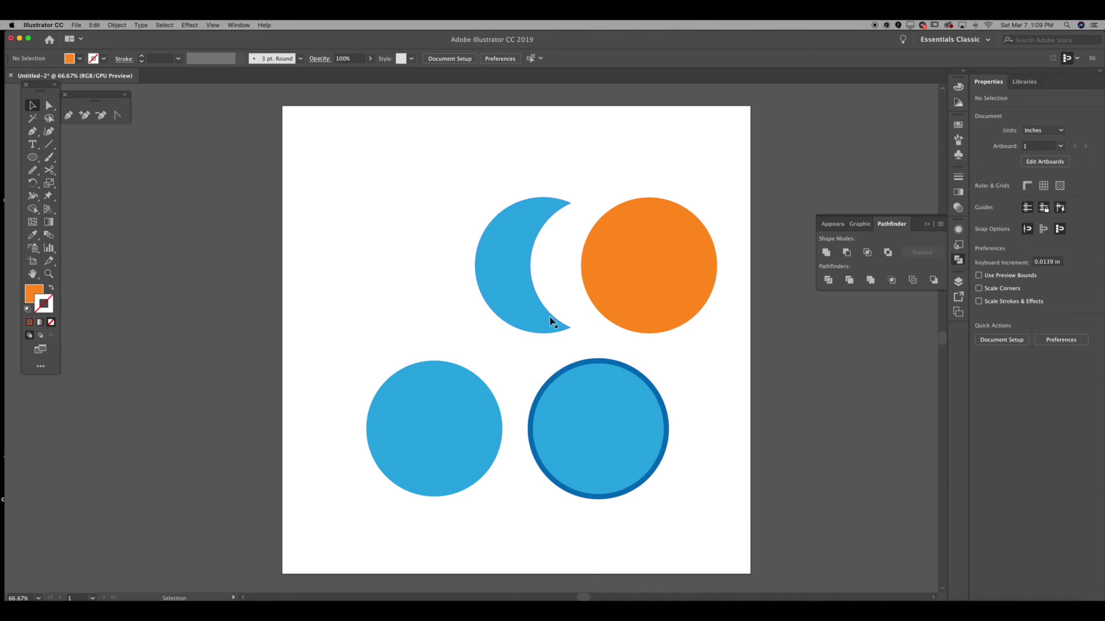
# Undo back to the unmerged circles and move the overlapping pair about 1.64 in left and 0.65 in up.
pyautogui.press('super+z')
pyautogui.press('super+z')
pyautogui.press('super+z')
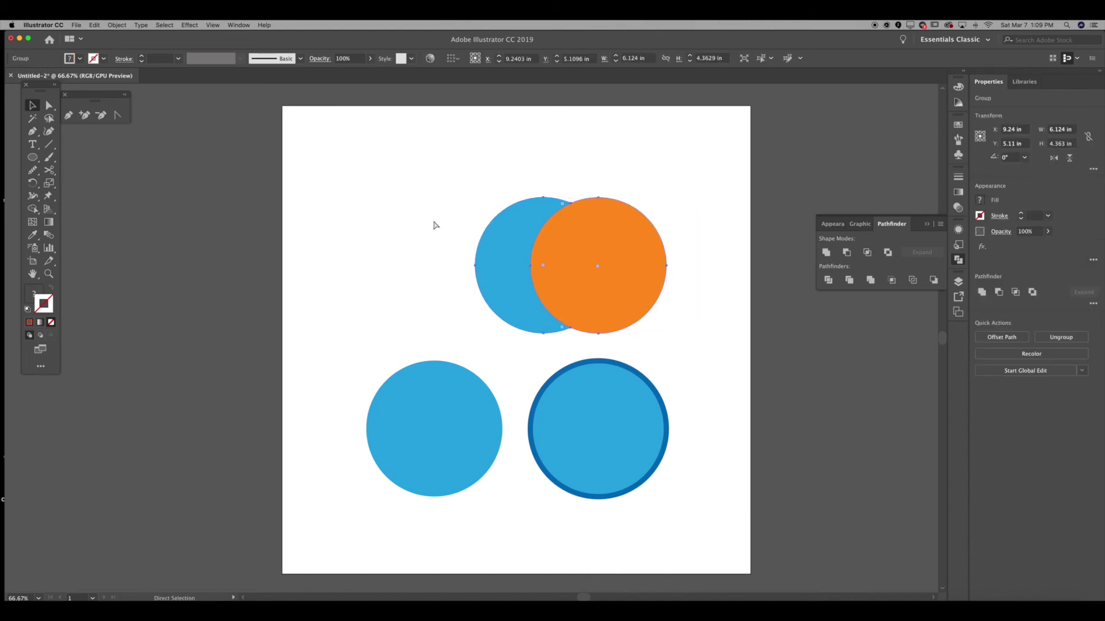
pyautogui.moveTo(611, 280); pyautogui.dragTo(559, 259)
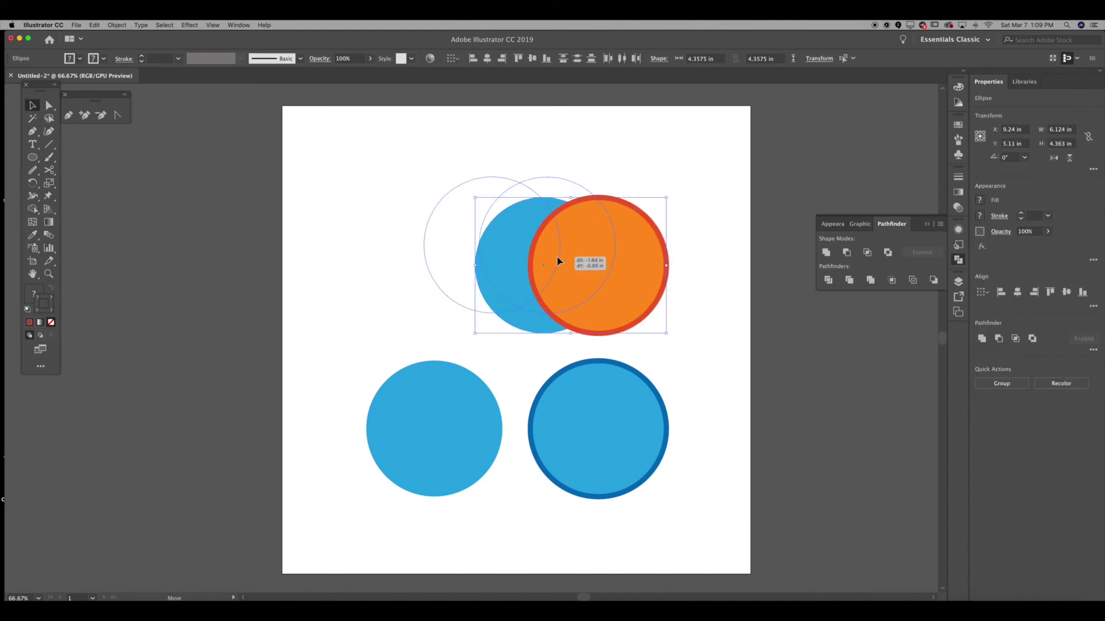
pyautogui.click(670, 362)
# Overlap the plain lower blue circle with the stroked blue circle, select both, and apply the Merge pathfinder.
pyautogui.moveTo(454, 424); pyautogui.dragTo(553, 424)
pyautogui.keyDown('shift'); pyautogui.click(621, 380); pyautogui.keyUp('shift')
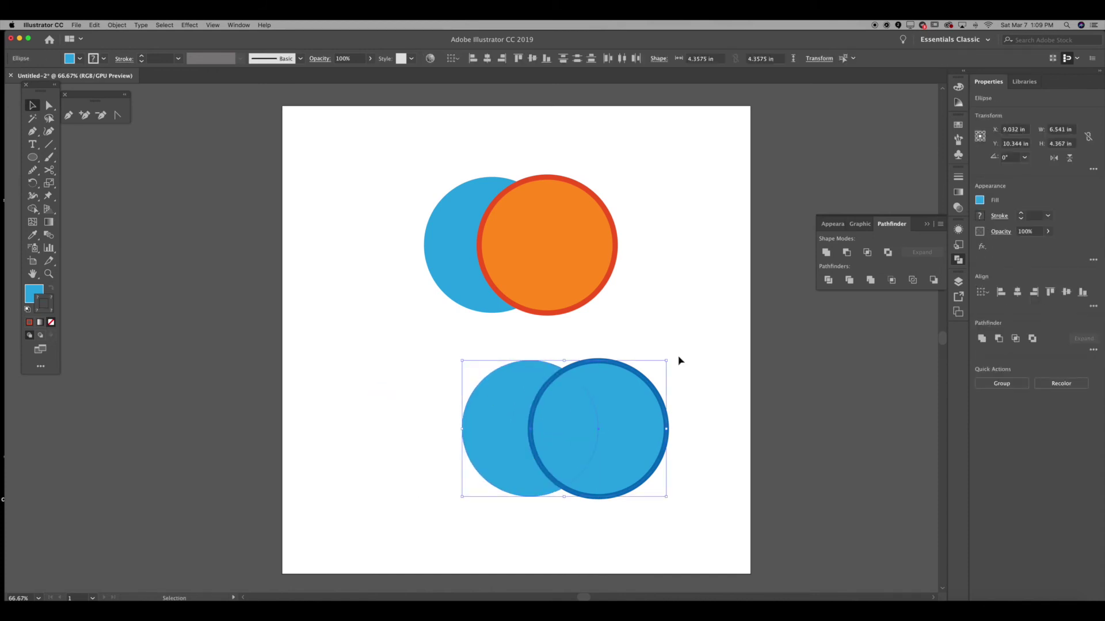
pyautogui.click(870, 280)
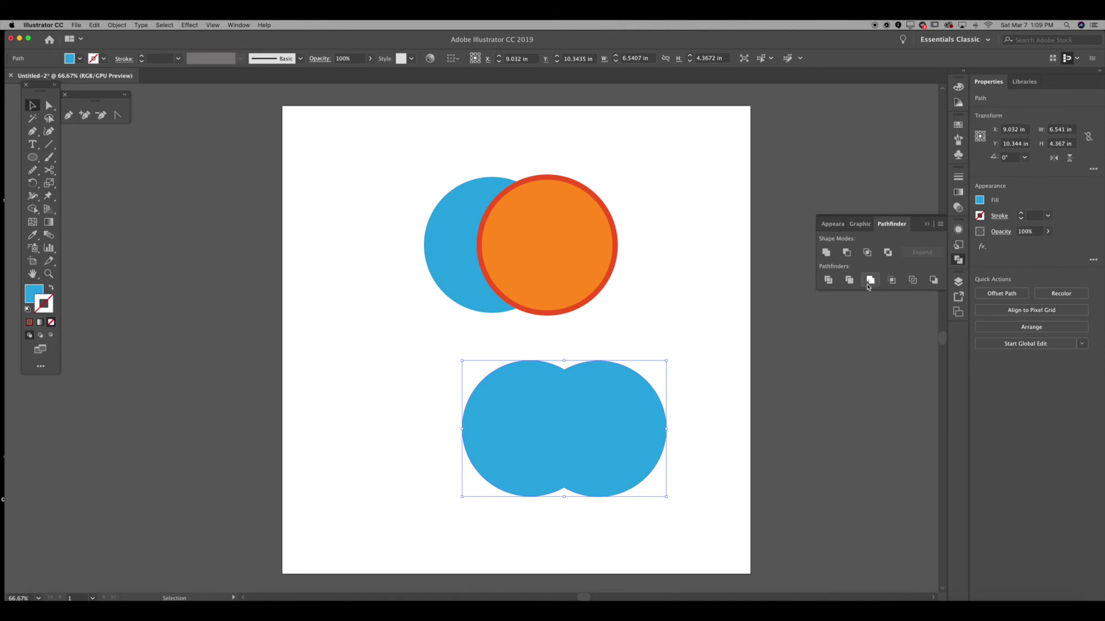
# Move the merged blue shape left so it sits beneath the upper pair of circles.
pyautogui.moveTo(592, 459); pyautogui.dragTo(554, 442)
pyautogui.click(639, 353)
pyautogui.click(518, 425)
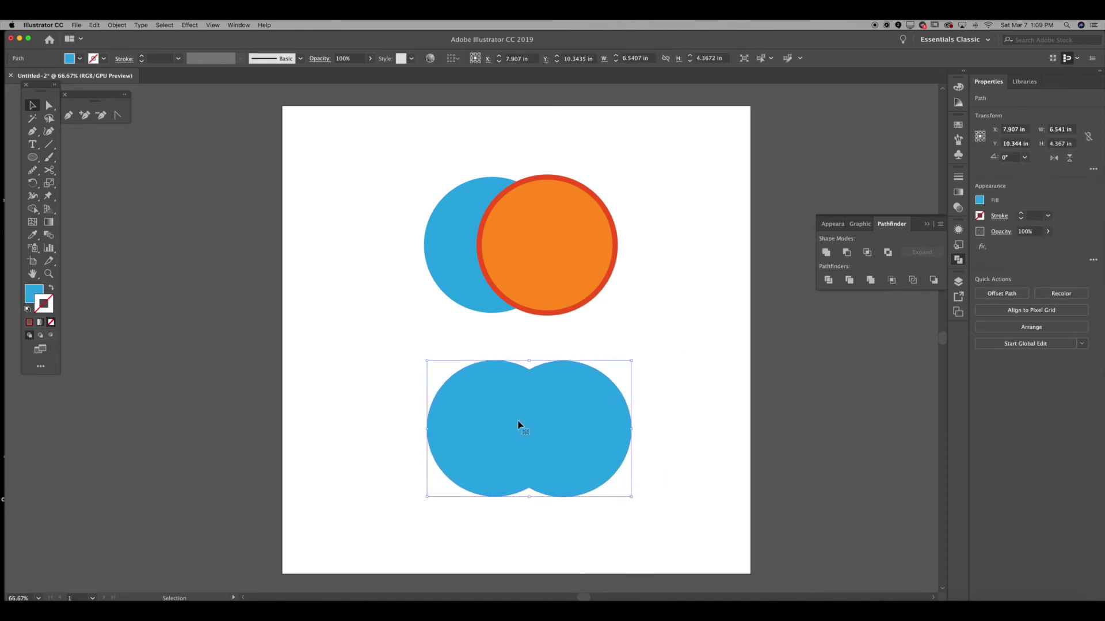
pyautogui.rightClick(495, 435)
pyautogui.click(371, 426)
# Swap the merged blue shape's fill and stroke to show its outline, and undo the swap.
pyautogui.click(52, 287)
pyautogui.click(435, 385)
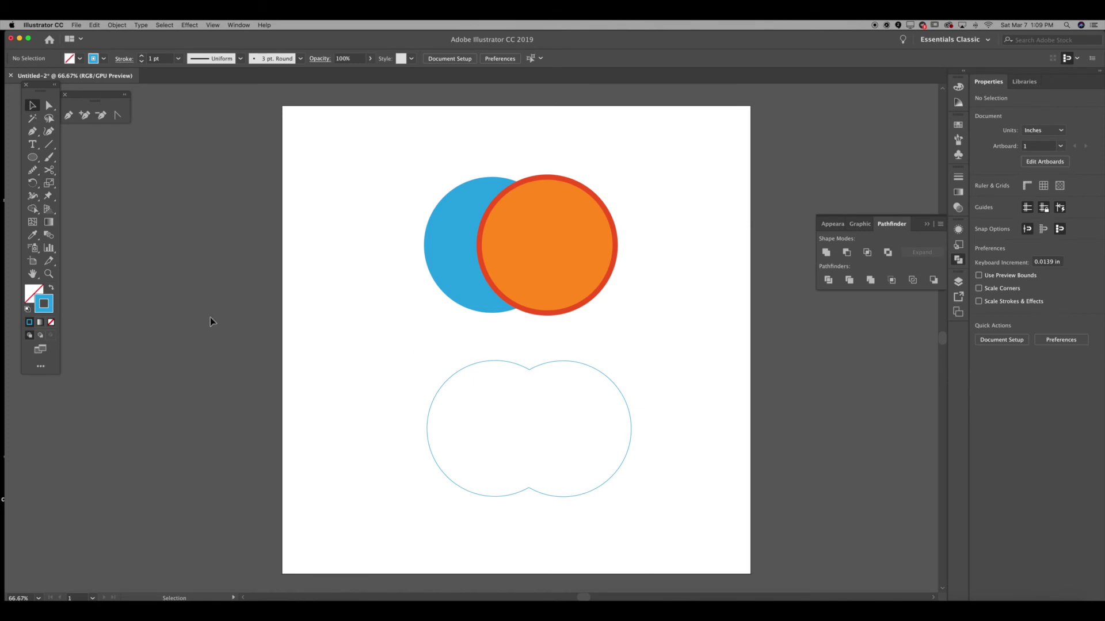
pyautogui.press('super+z')
pyautogui.click(239, 324)
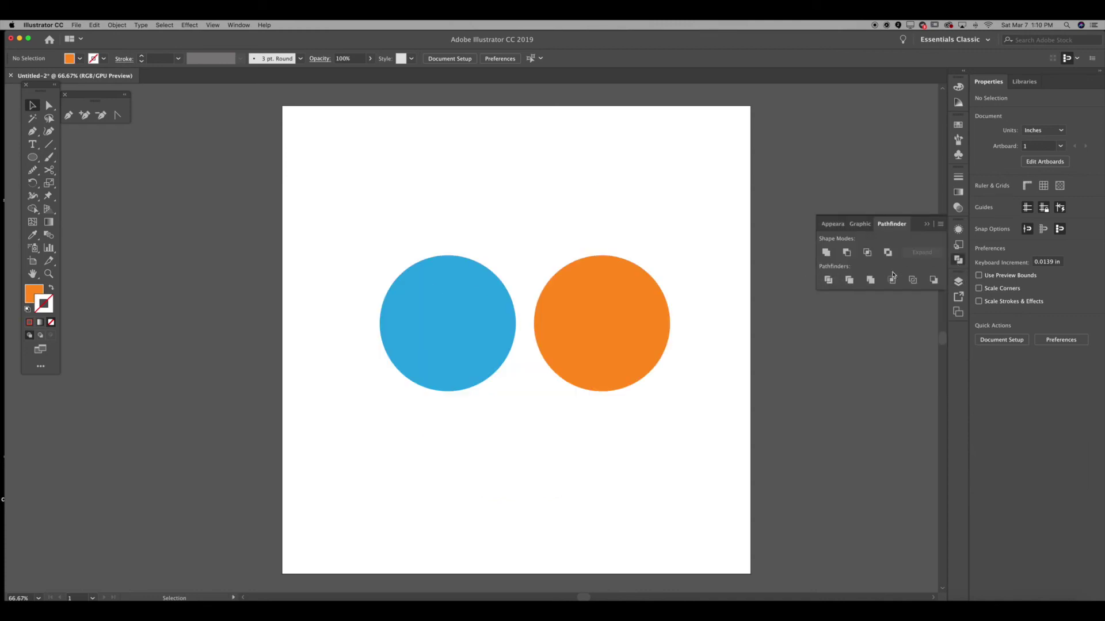
# Overlap the blue circle with the orange one, select both, and apply the Crop pathfinder.
pyautogui.moveTo(406, 300); pyautogui.dragTo(498, 300)
pyautogui.click(462, 230)
pyautogui.moveTo(462, 230); pyautogui.dragTo(543, 343)
pyautogui.click(892, 280)
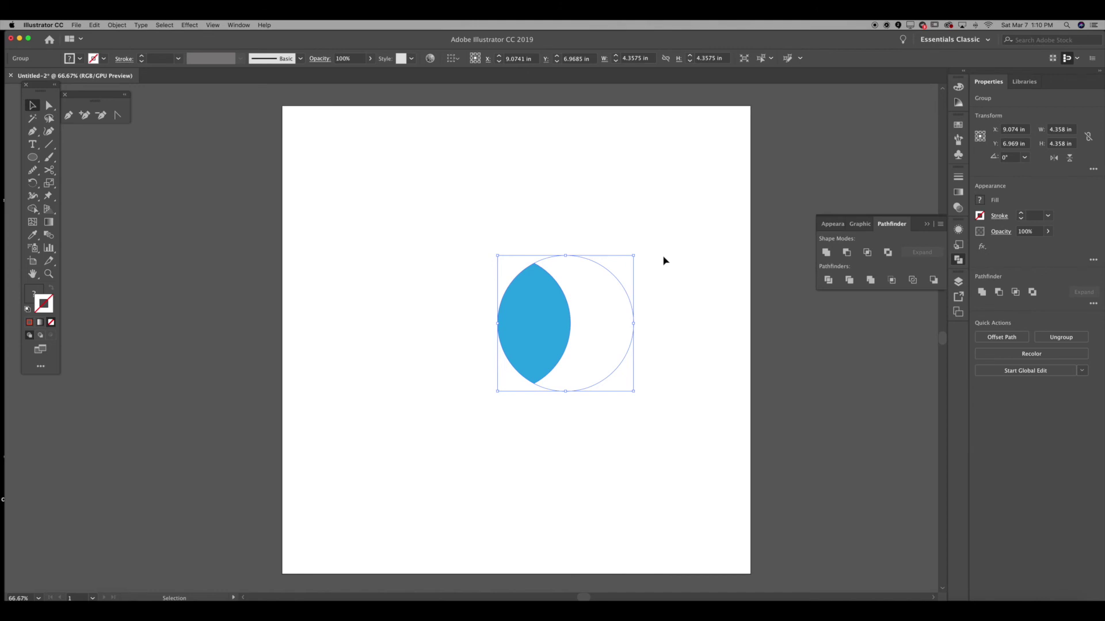
# Reposition the cropped group on the artboard to show the remaining blue overlap and its empty path.
pyautogui.click(663, 257)
pyautogui.hscroll(-1, 664, 258)
pyautogui.scroll(1, 662, 259)
pyautogui.moveTo(553, 305); pyautogui.dragTo(509, 285)
pyautogui.moveTo(515, 289); pyautogui.dragTo(540, 308)
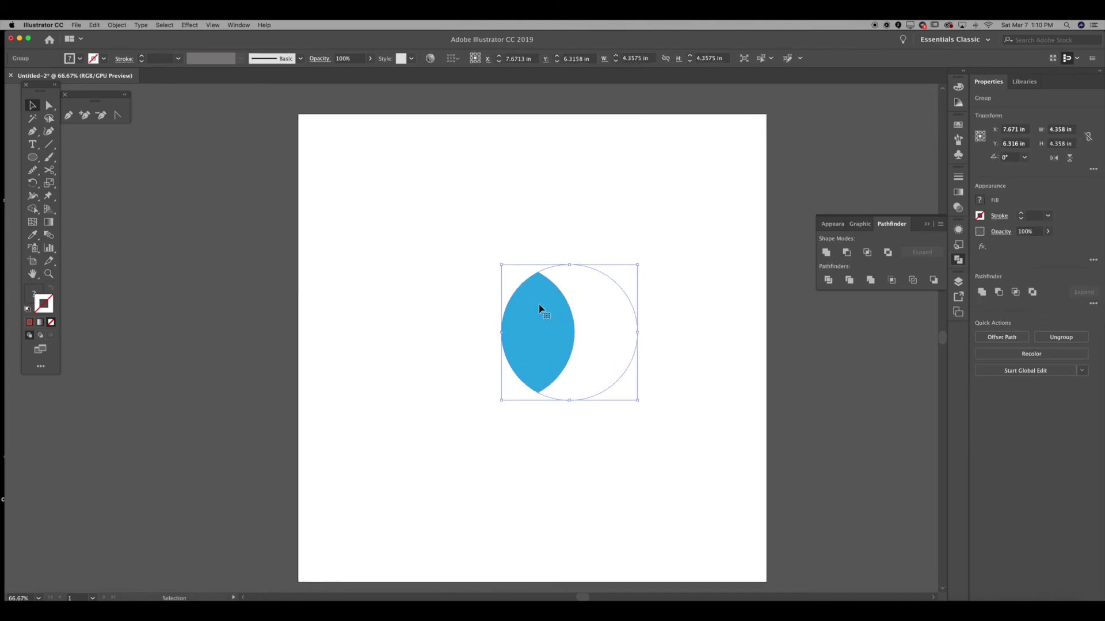
pyautogui.click(496, 234)
pyautogui.click(557, 339)
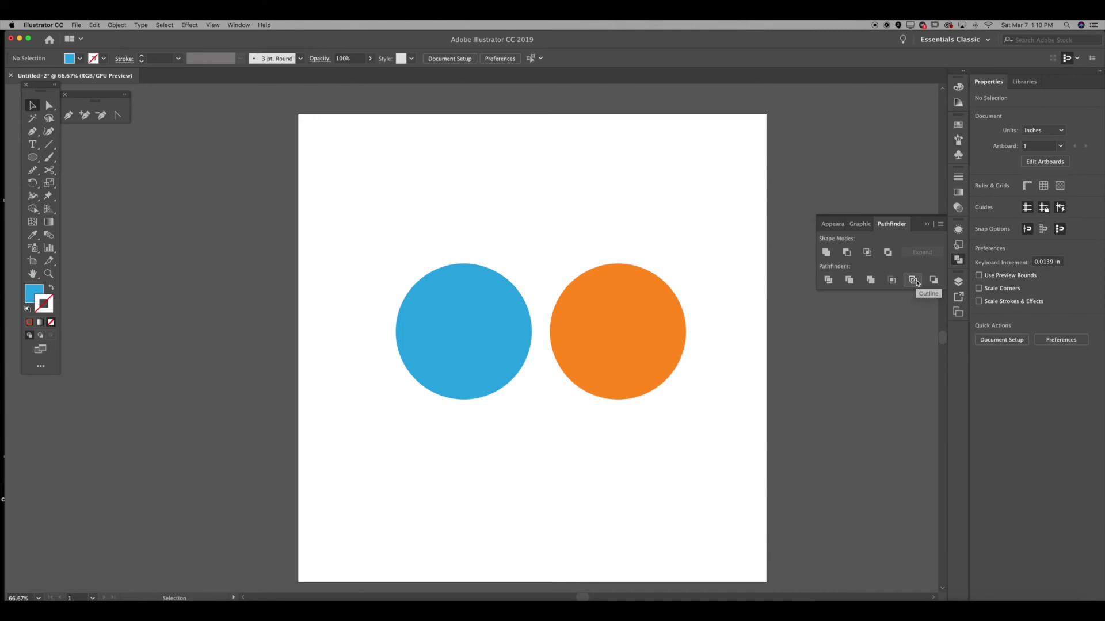
# Overlap the orange circle with the blue one, select everything, and apply the Outline pathfinder.
pyautogui.moveTo(614, 323); pyautogui.dragTo(525, 326)
pyautogui.press('super+a')
pyautogui.click(912, 280)
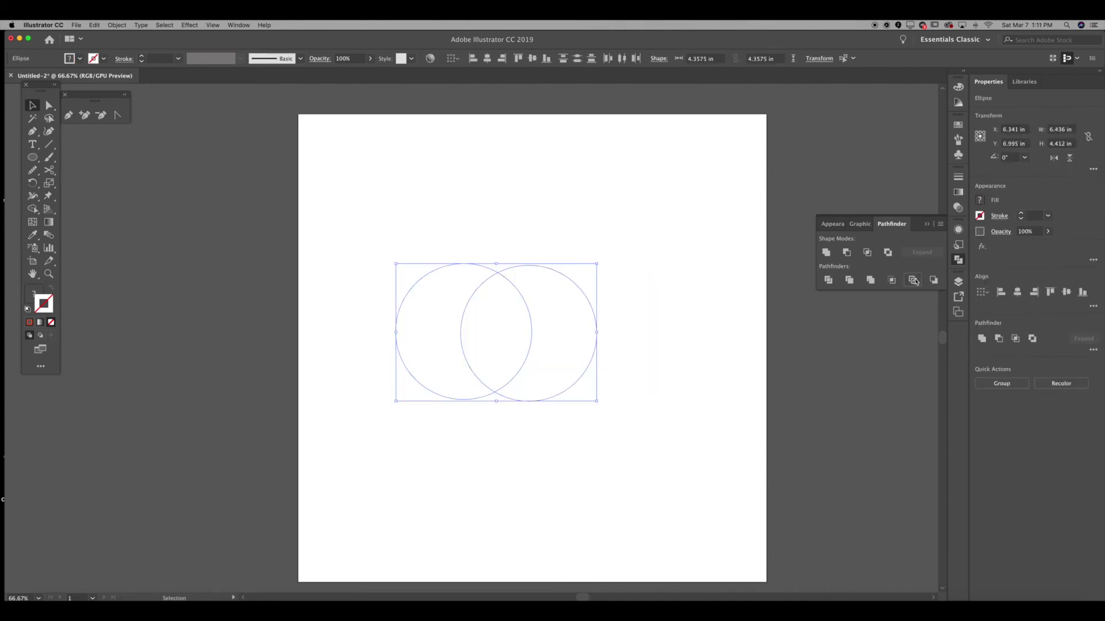
# Reselect the outlined circles and set their stroke weight to 3 pt.
pyautogui.click(550, 232)
pyautogui.moveTo(343, 235); pyautogui.dragTo(636, 438)
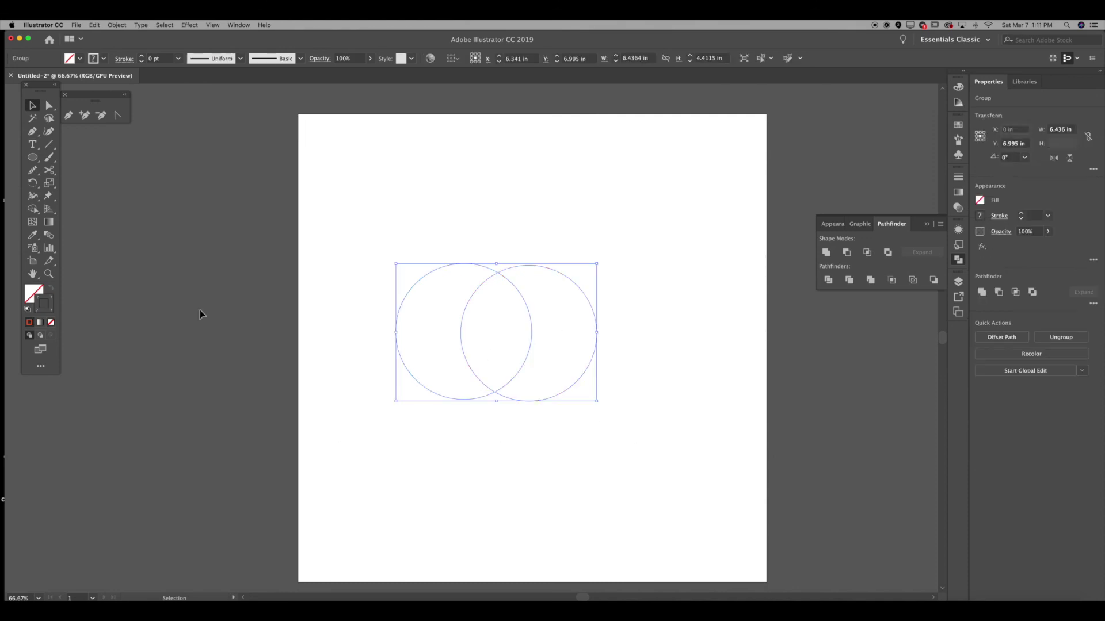
pyautogui.click(1020, 213)
pyautogui.click(1020, 213)
pyautogui.click(1020, 213)
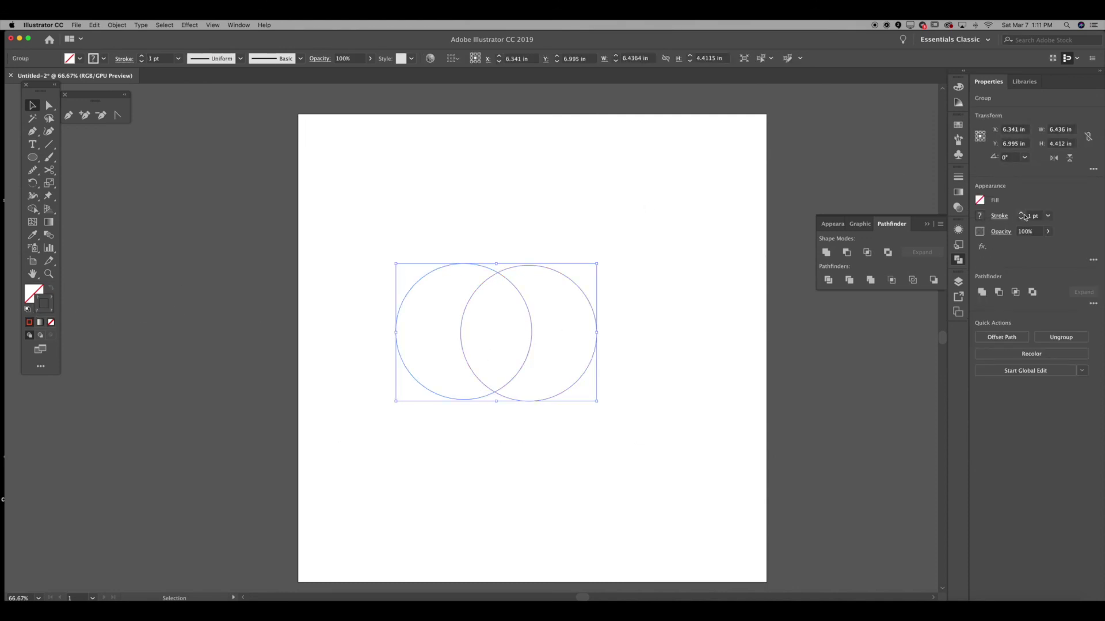
pyautogui.click(702, 180)
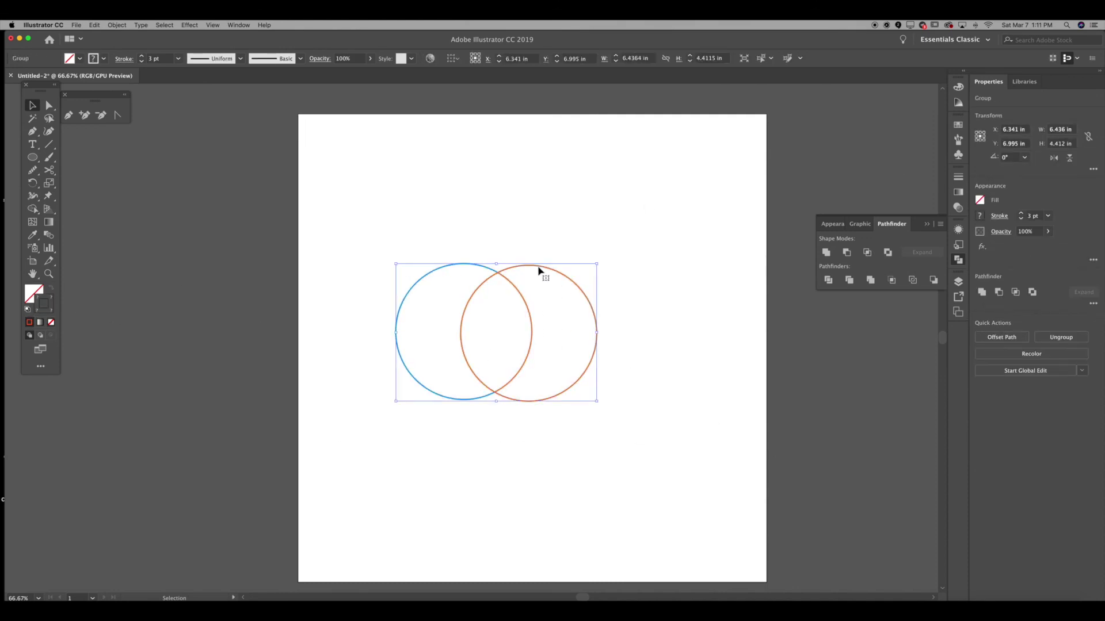
# Move the outlined circle group up toward the centre of the artboard and ungroup it.
pyautogui.moveTo(537, 271); pyautogui.dragTo(569, 259)
pyautogui.click(574, 253)
pyautogui.rightClick(590, 214)
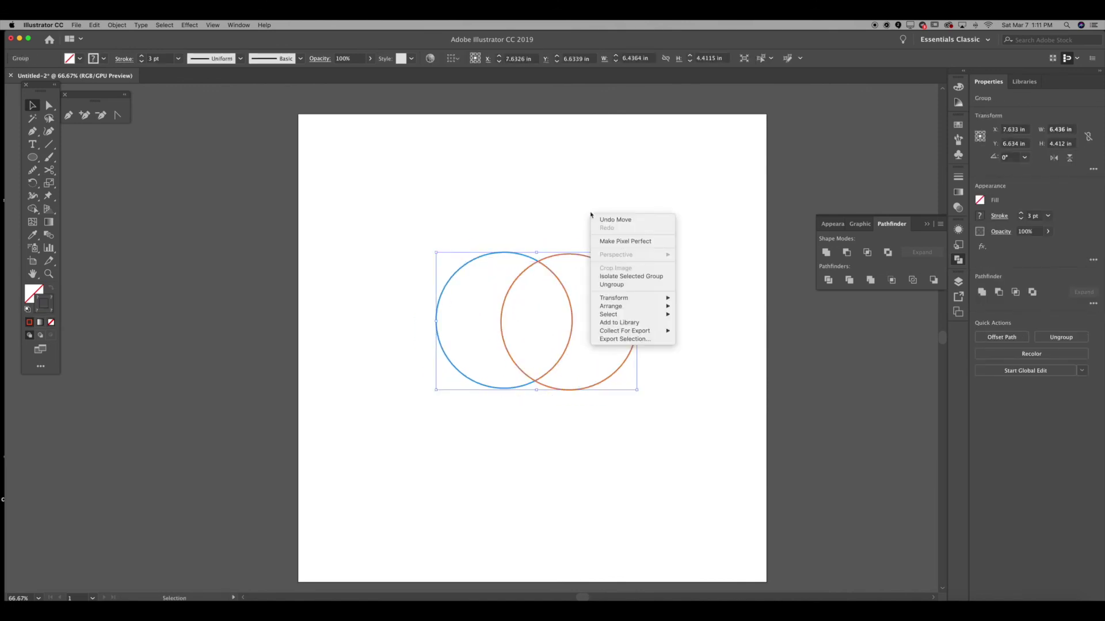
pyautogui.click(620, 254)
# Pull apart the outer orange arc, the outer blue arc and one curved side of the overlap into separate paths.
pyautogui.moveTo(598, 267); pyautogui.dragTo(668, 272)
pyautogui.moveTo(452, 278); pyautogui.dragTo(412, 278)
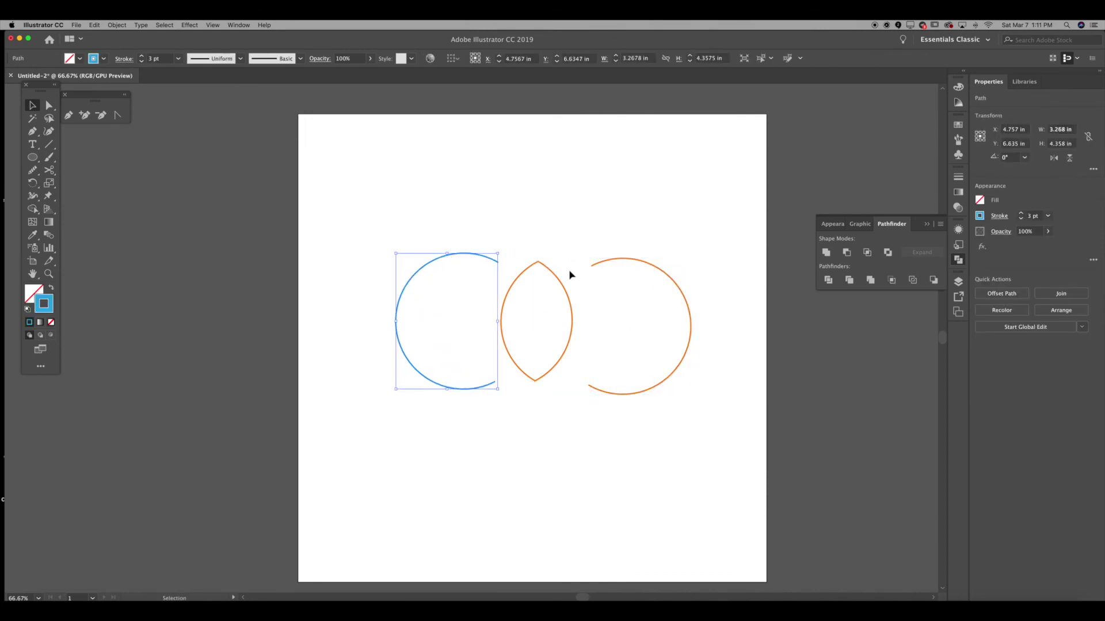
pyautogui.moveTo(558, 280); pyautogui.dragTo(512, 288)
# Undo the Outline demonstration back to the two separate filled circles and clear the selection.
pyautogui.click(540, 228)
pyautogui.moveTo(419, 217); pyautogui.dragTo(650, 385)
pyautogui.click(727, 456)
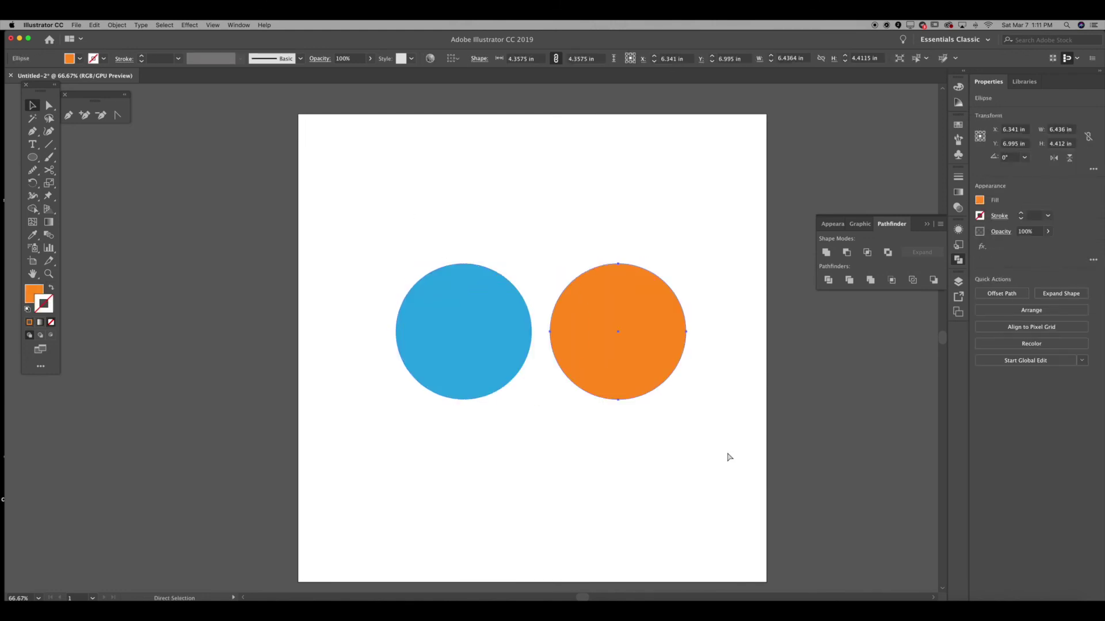
pyautogui.click(661, 339)
pyautogui.click(585, 202)
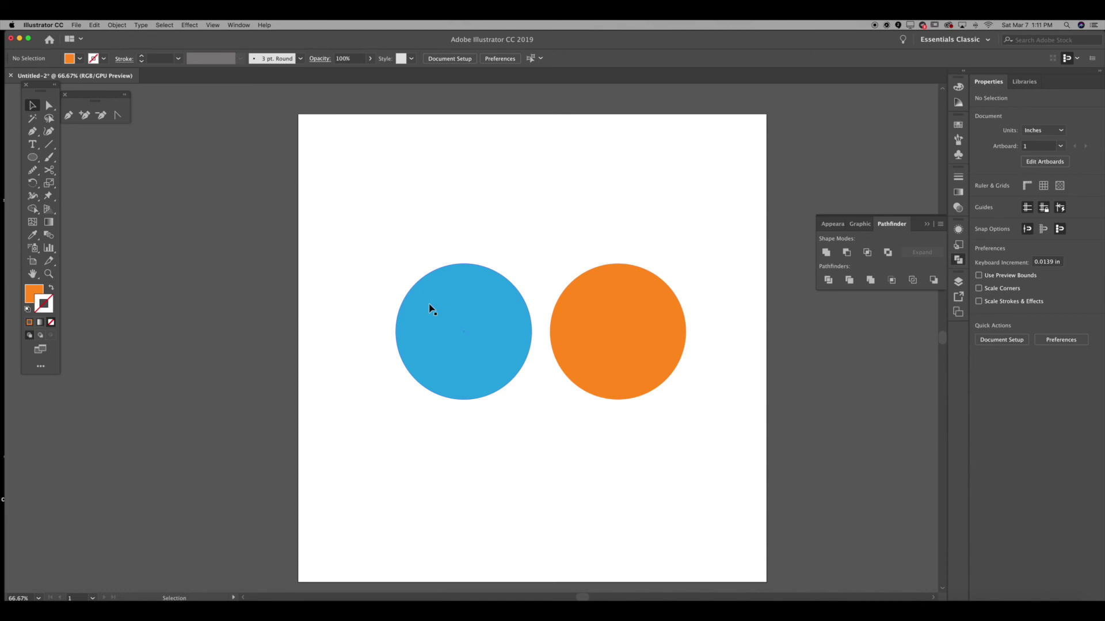
# Overlap the orange circle with the blue one, select both, and apply the Minus Back pathfinder.
pyautogui.moveTo(612, 323); pyautogui.dragTo(525, 323)
pyautogui.moveTo(387, 219); pyautogui.dragTo(570, 353)
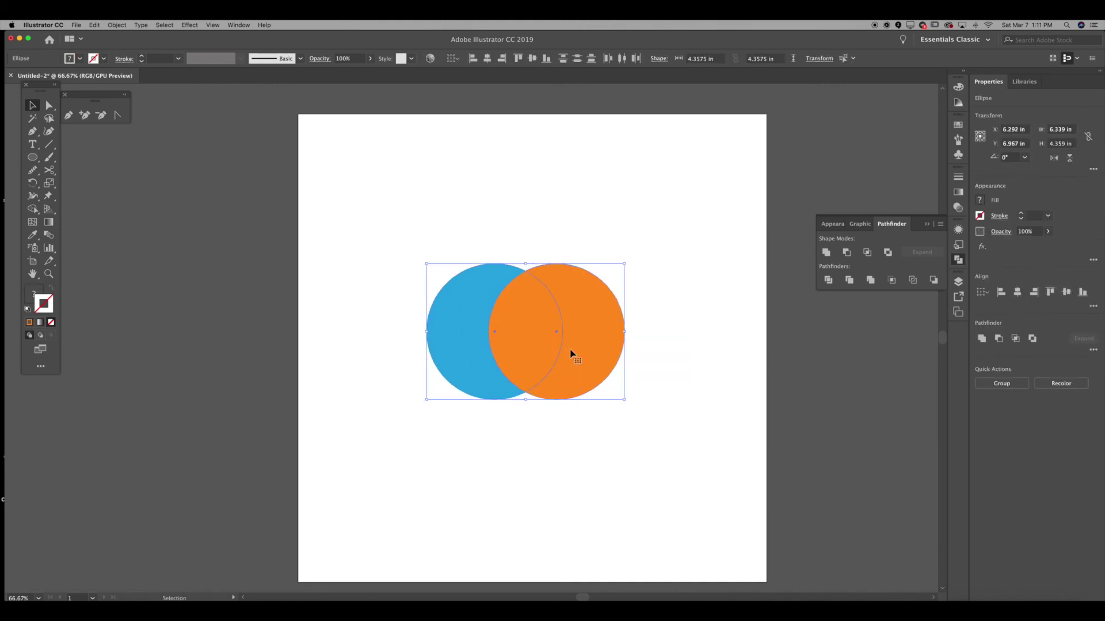
pyautogui.click(934, 279)
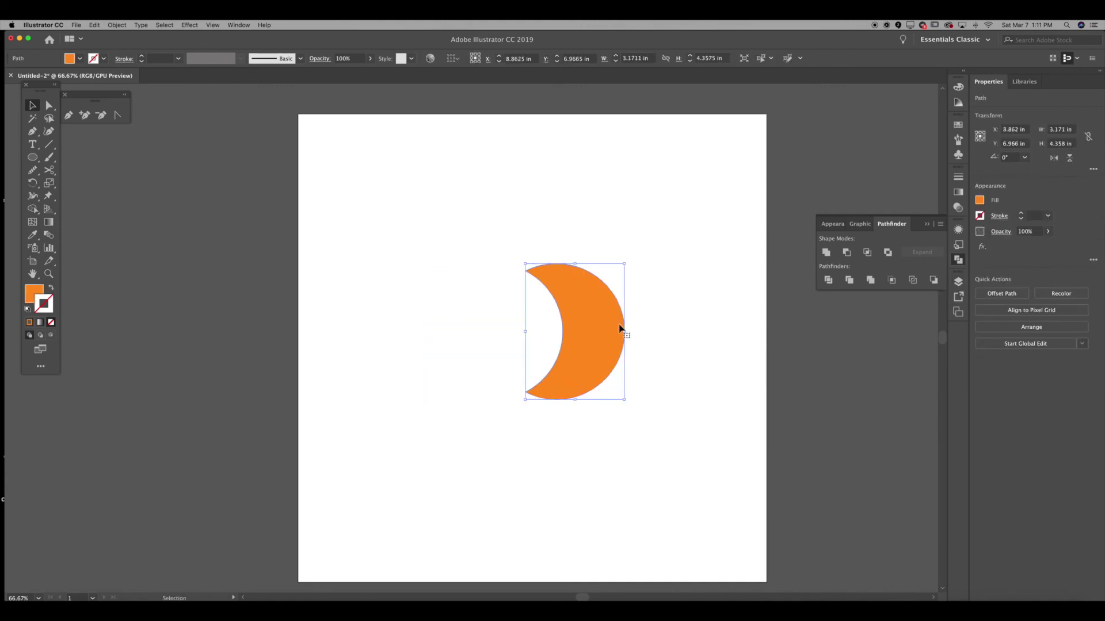
# Undo the Minus Back operation, reapply it to the overlapping circles, and deselect the shape.
pyautogui.press('super+z')
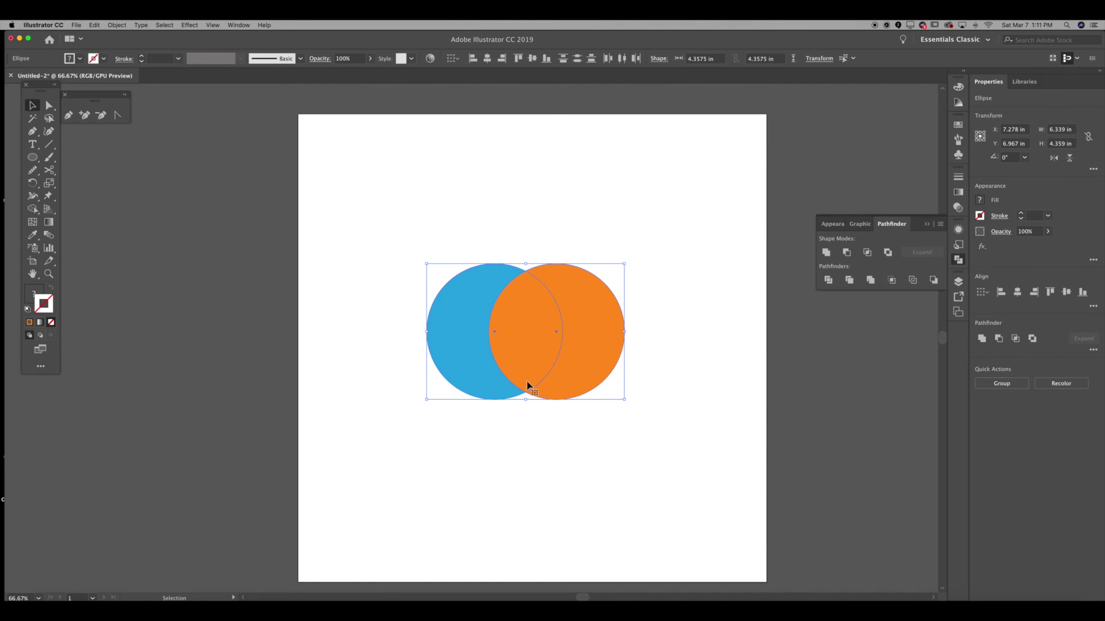
pyautogui.click(933, 280)
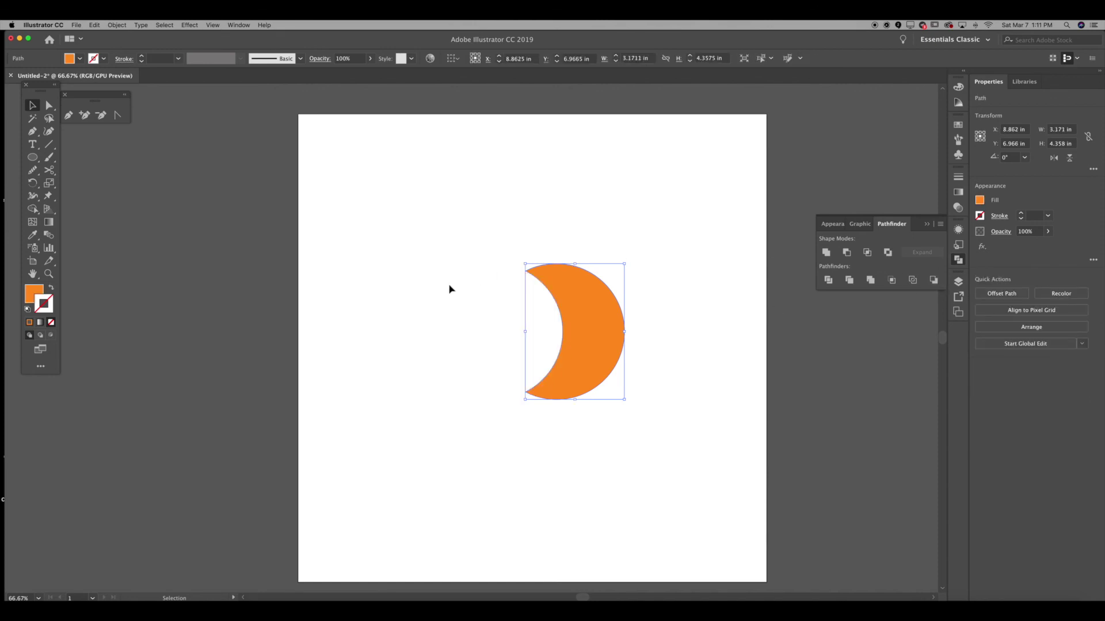
pyautogui.click(525, 279)
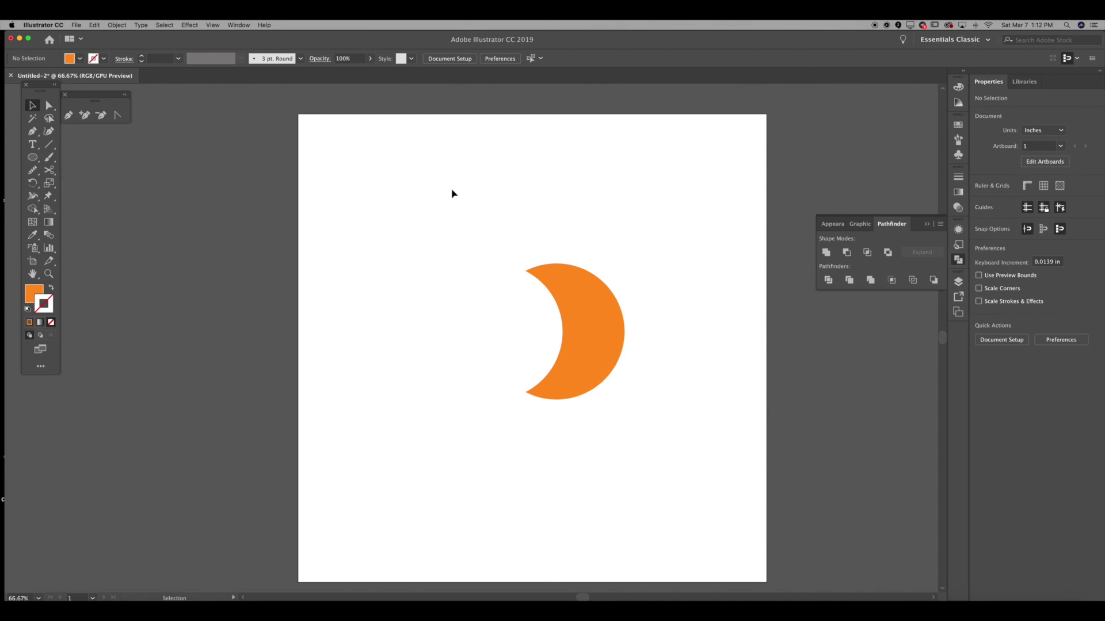
# Undo Minus Back and the circle overlap to restore two separate circles, and clear the selection.
pyautogui.press('super+z')
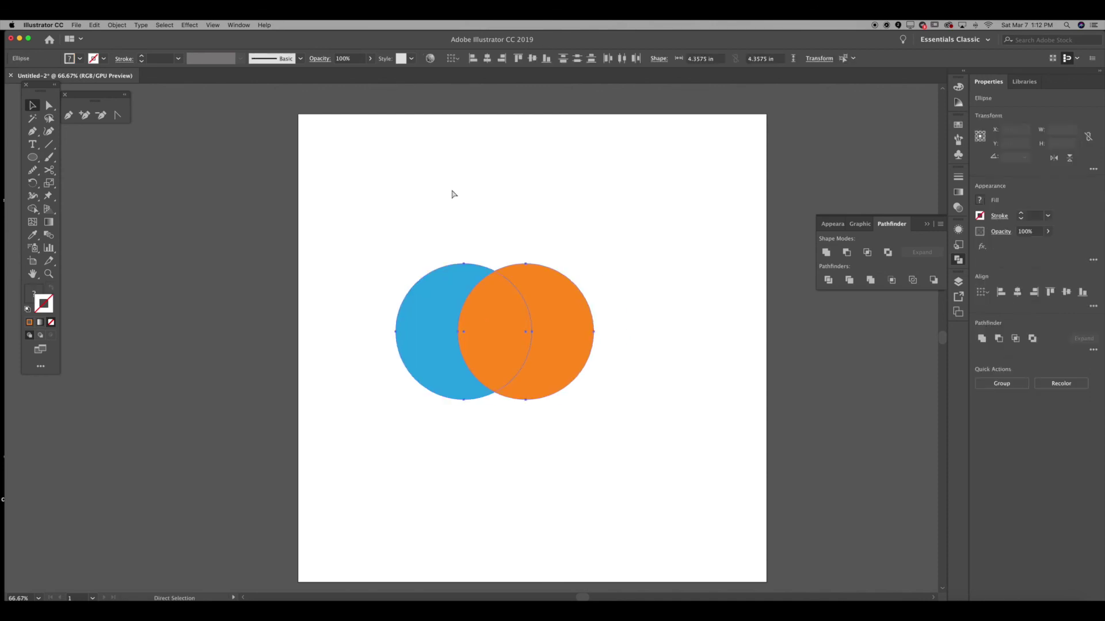
pyautogui.press('super+z')
pyautogui.click(454, 191)
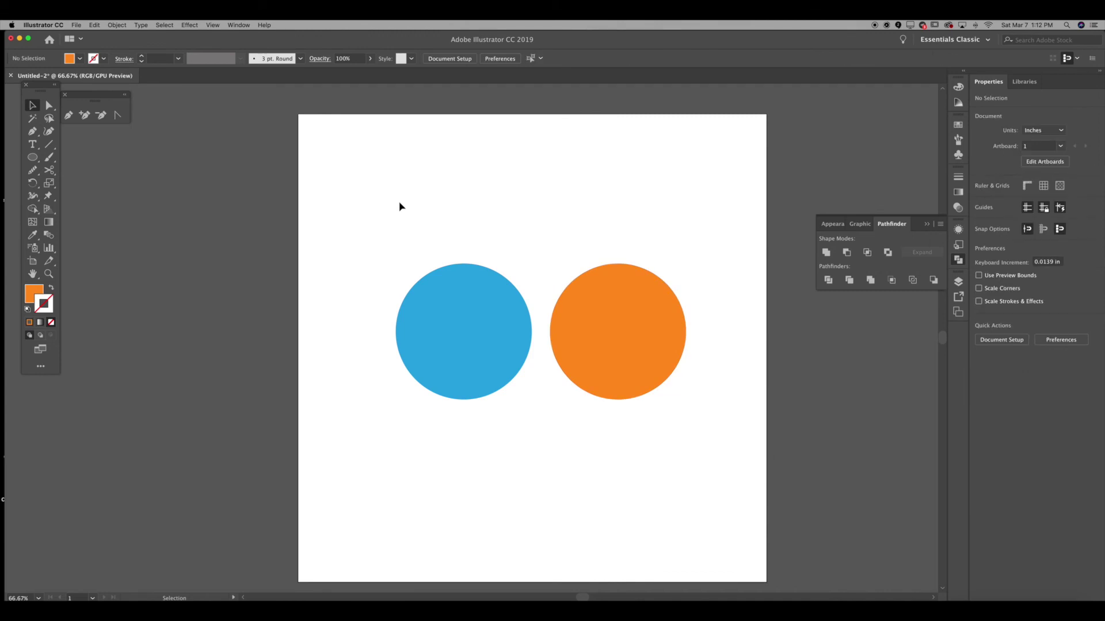
pyautogui.moveTo(385, 196); pyautogui.dragTo(737, 447)
pyautogui.click(358, 246)
pyautogui.click(336, 219)
pyautogui.click(737, 446)
pyautogui.moveTo(738, 442); pyautogui.dragTo(693, 412)
pyautogui.click(537, 237)
pyautogui.click(693, 413)
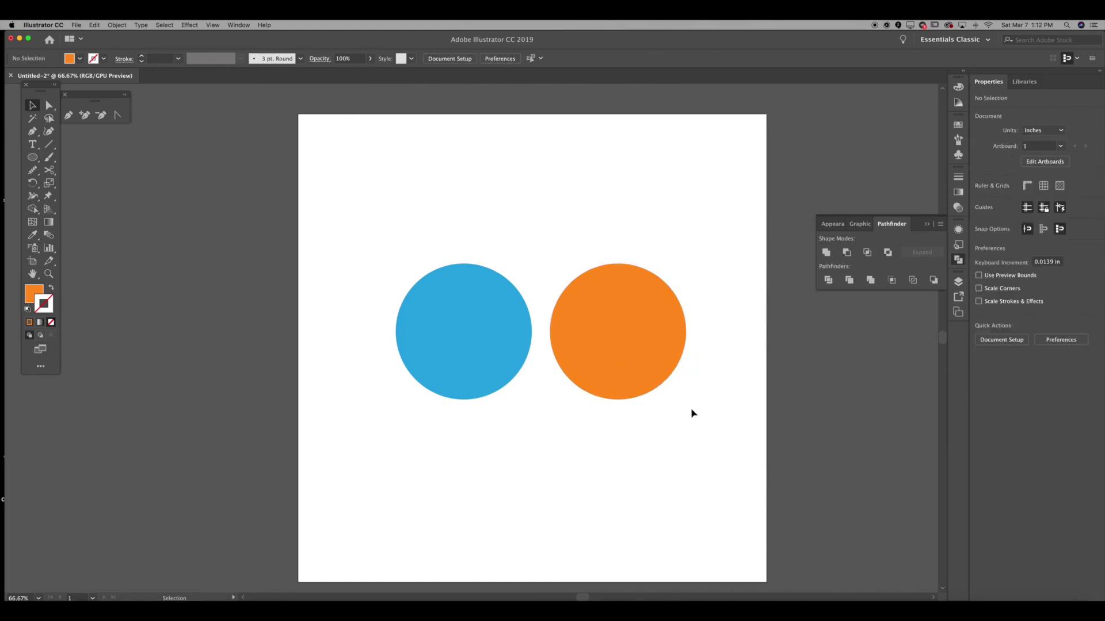